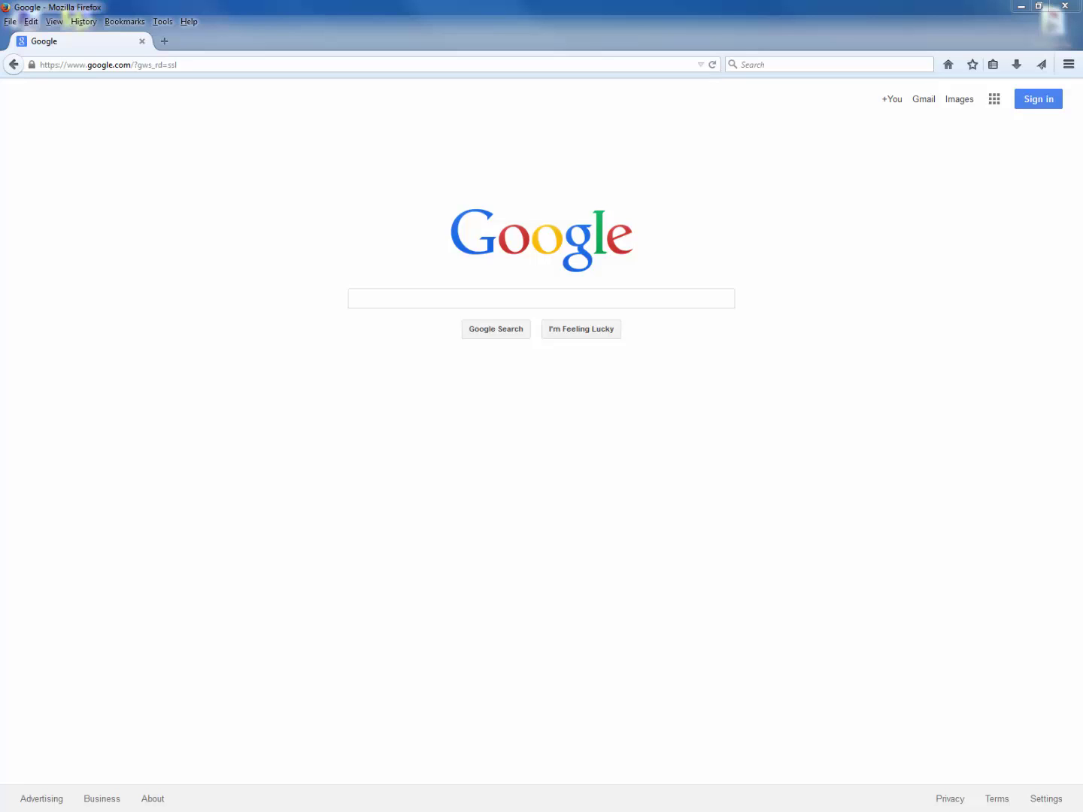
- Search the web for "autodesk force effect" and open the Autodesk ForceEffect web app from the results
left_click(474, 301)
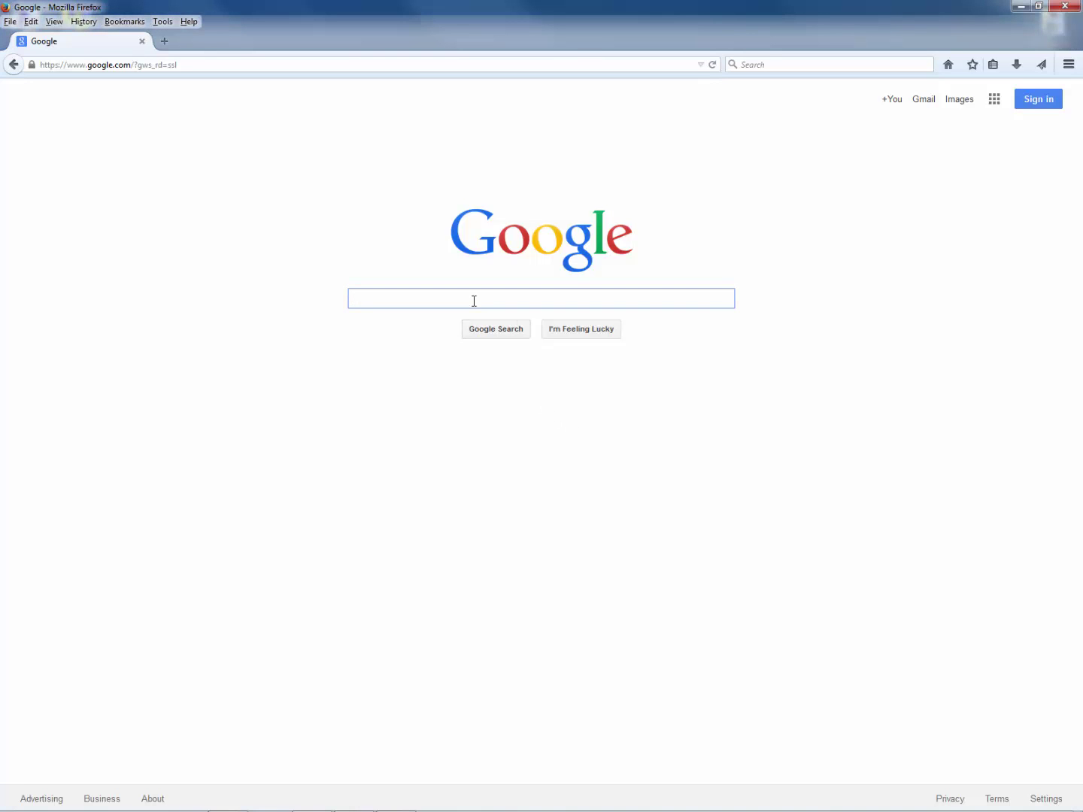
type("autode")
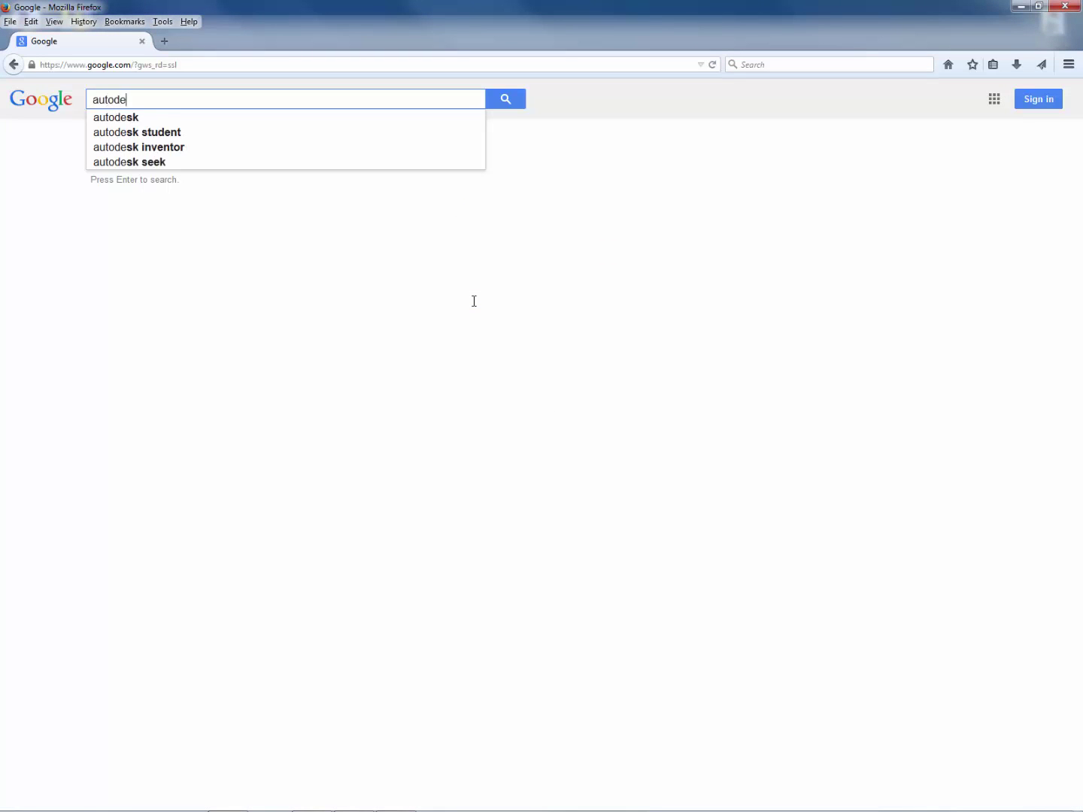
type("sk force effect")
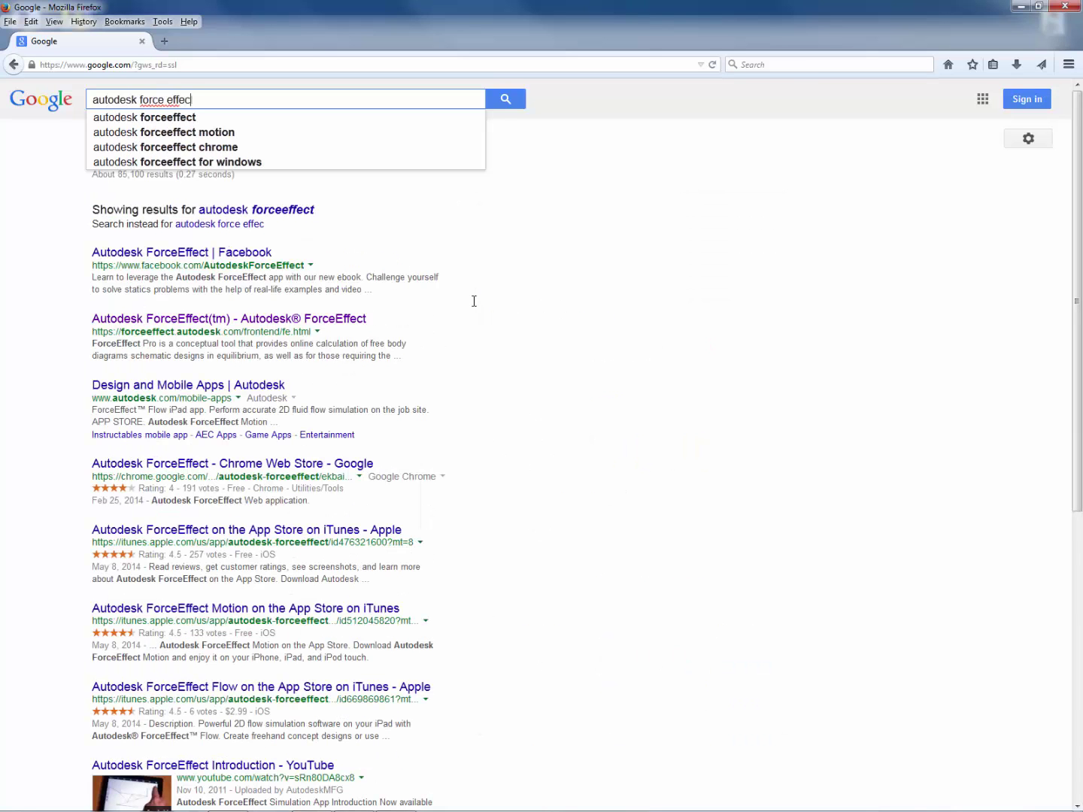
key("Return")
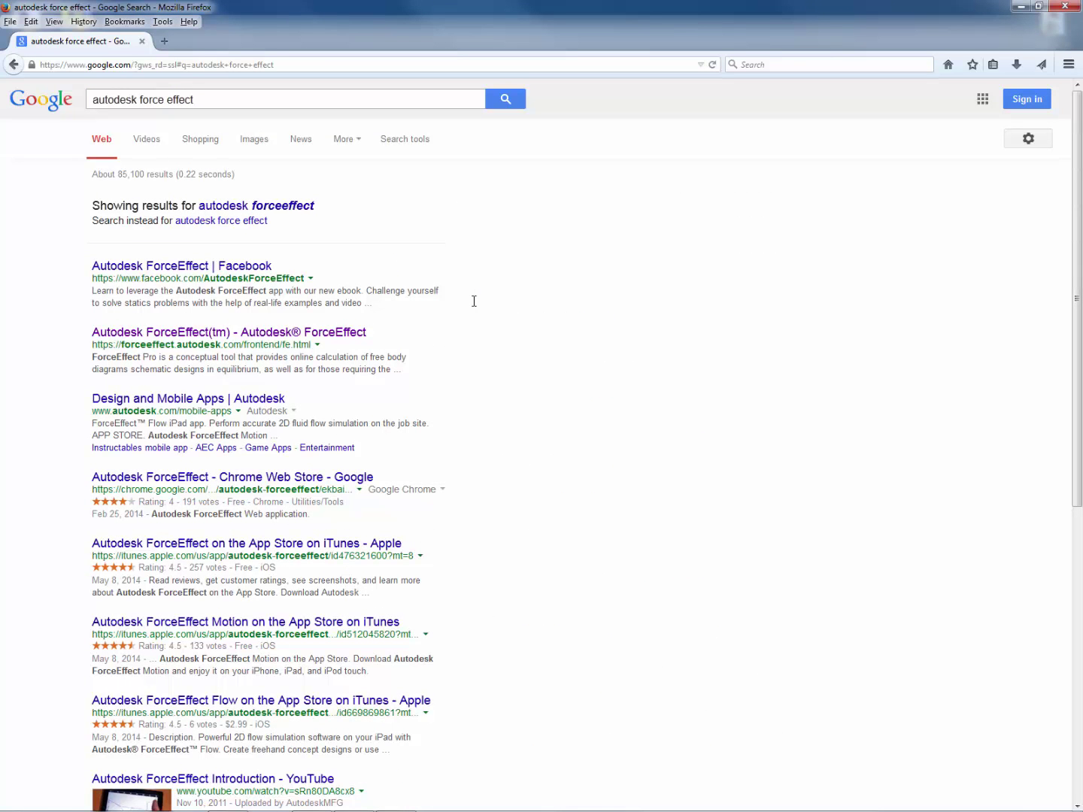
left_click(255, 334)
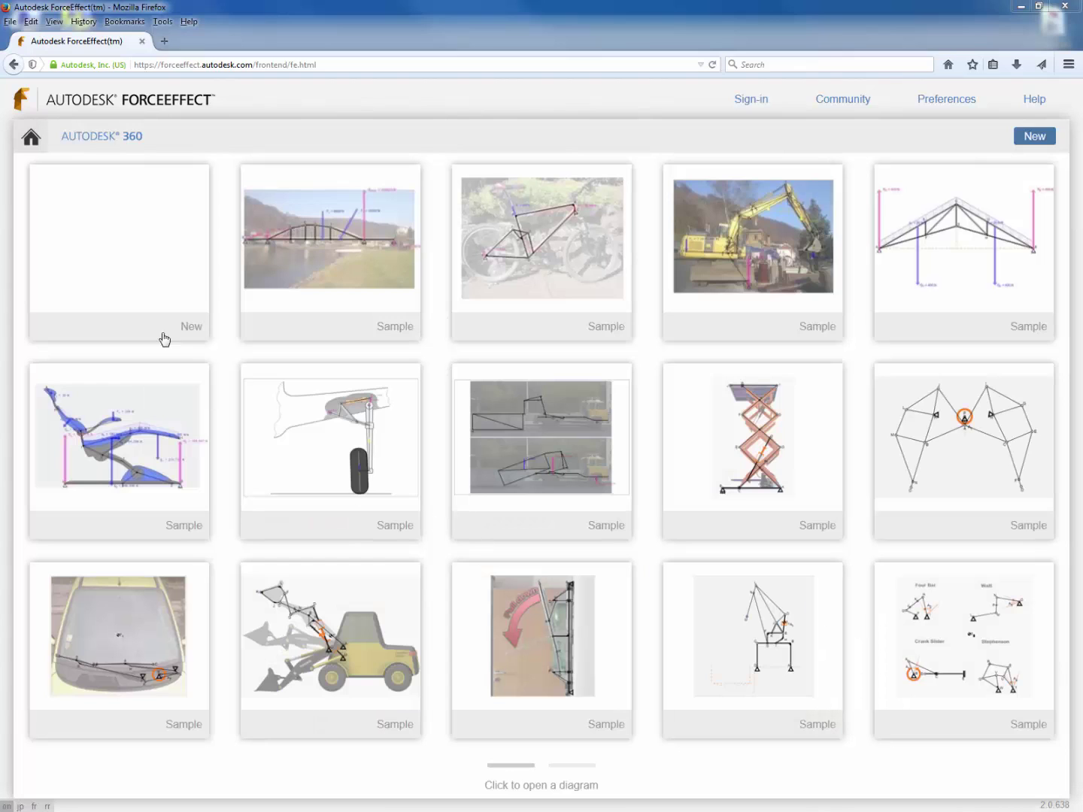
- Start a new blank diagram and switch it to Kinematics mode
left_click(153, 272)
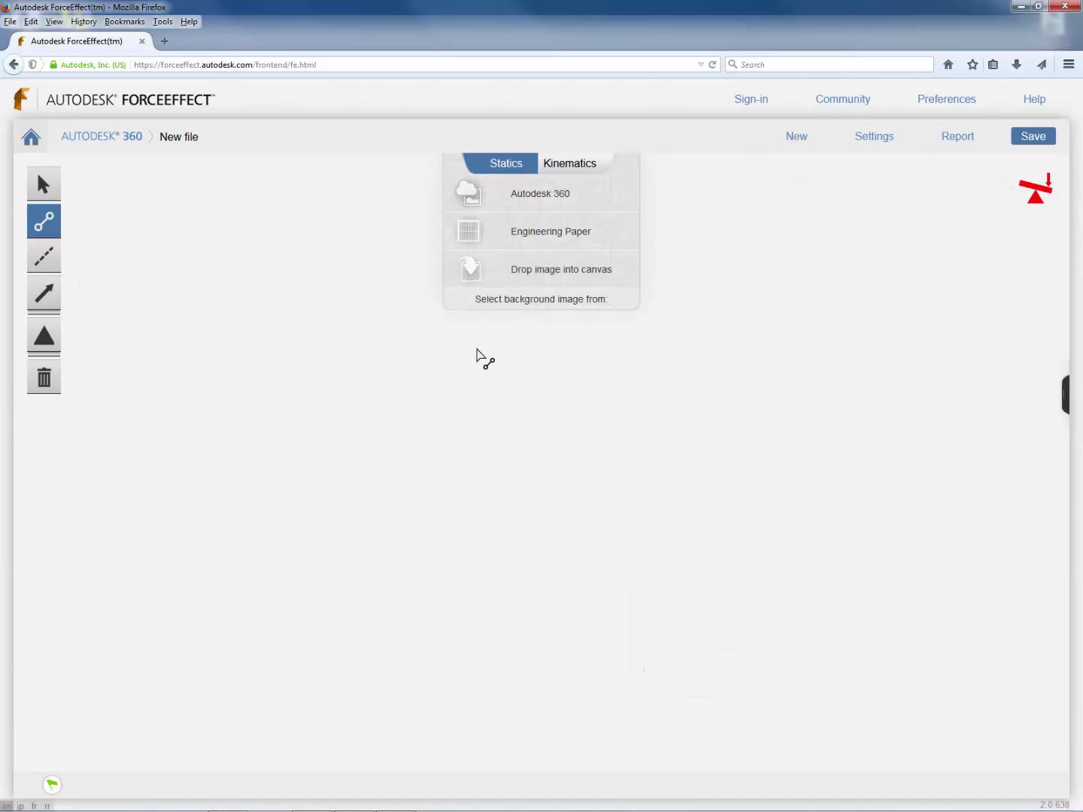
left_click(518, 268)
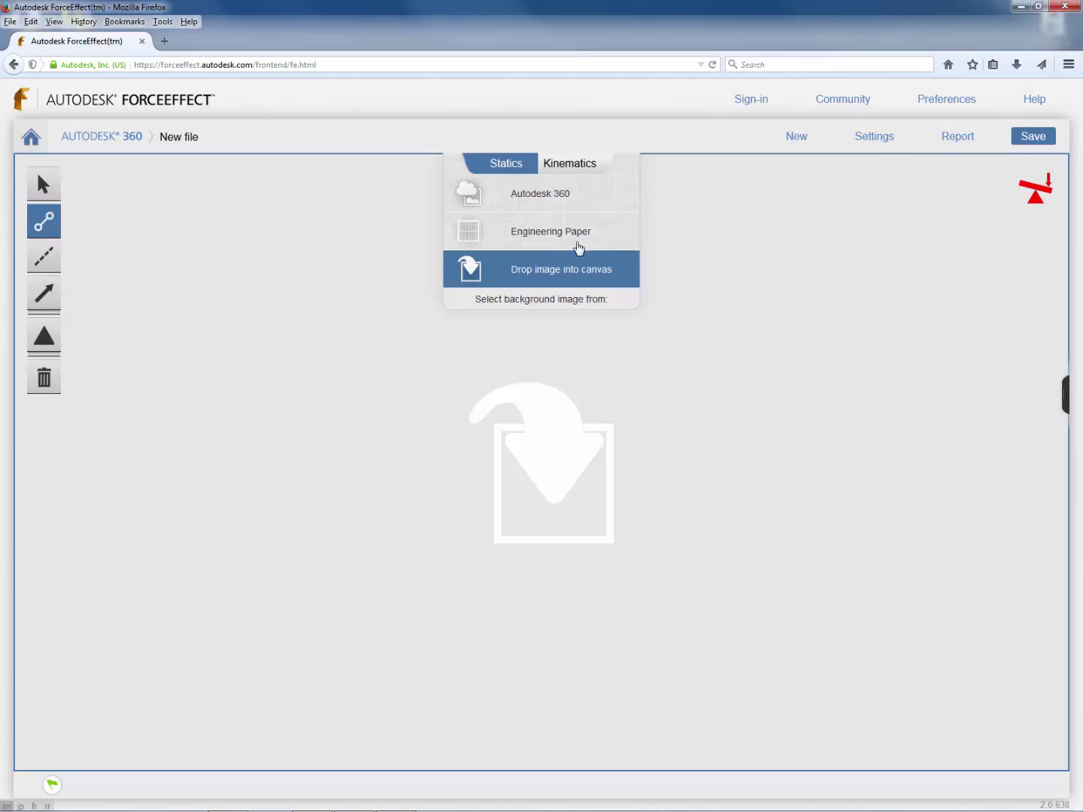
left_click(578, 248)
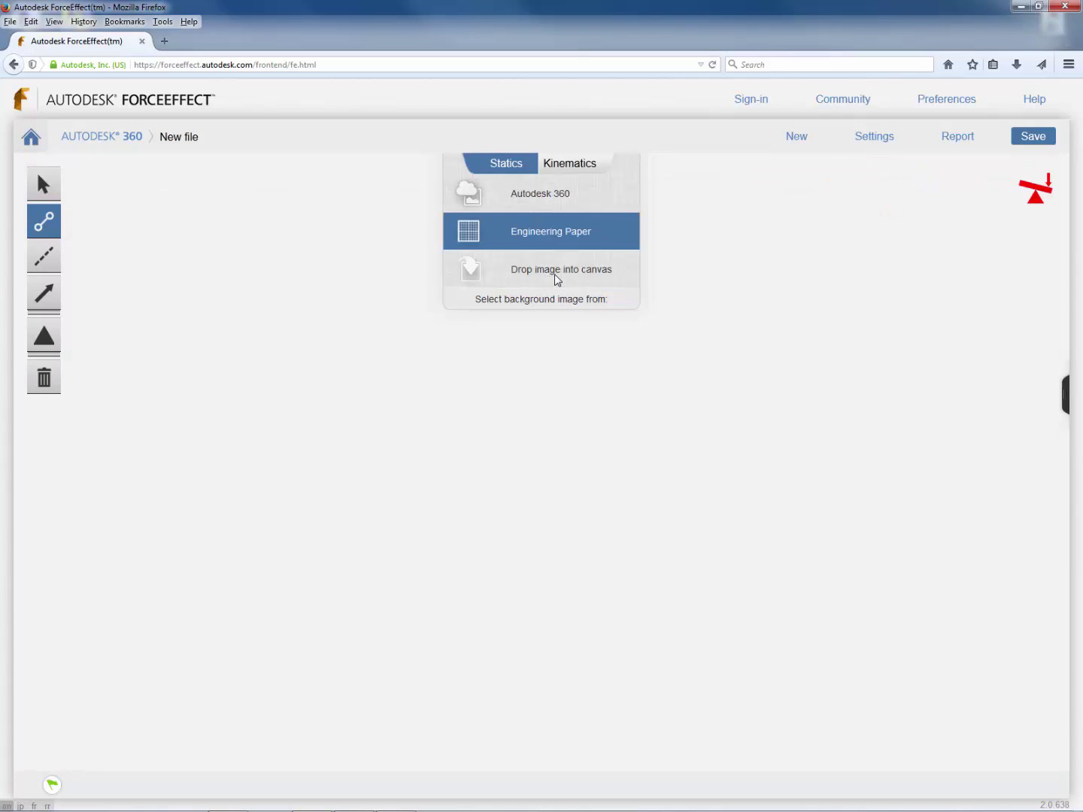
left_click(557, 284)
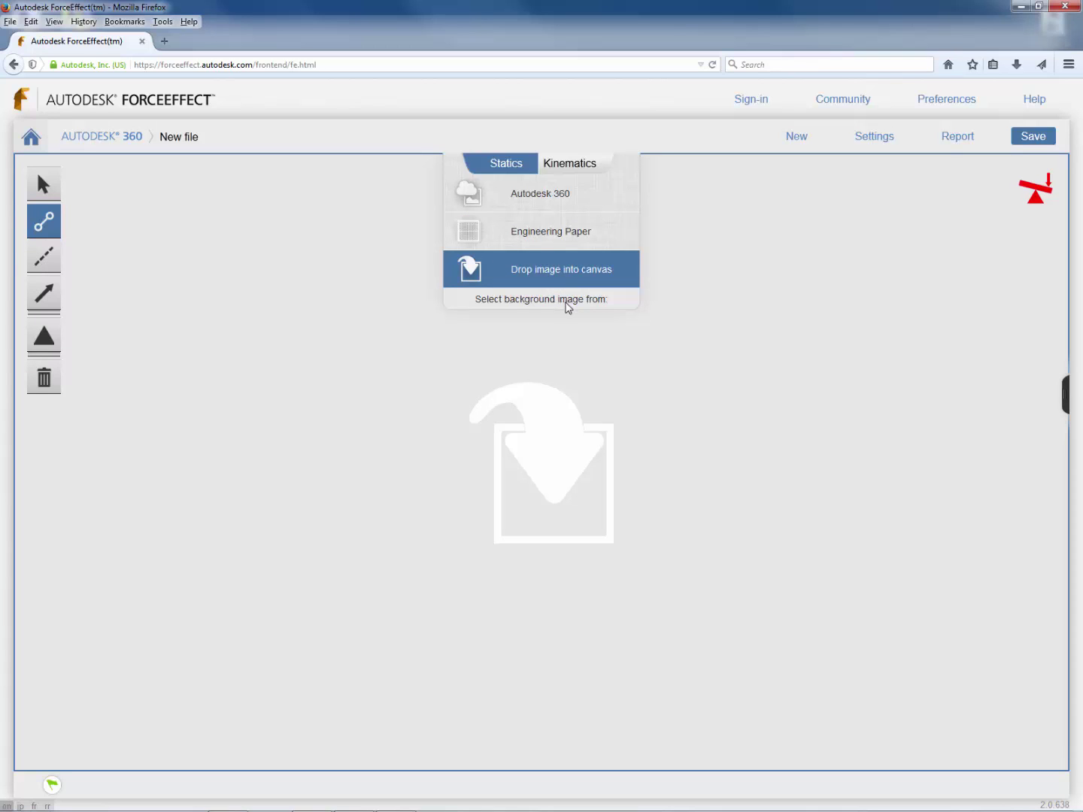
left_click(530, 233)
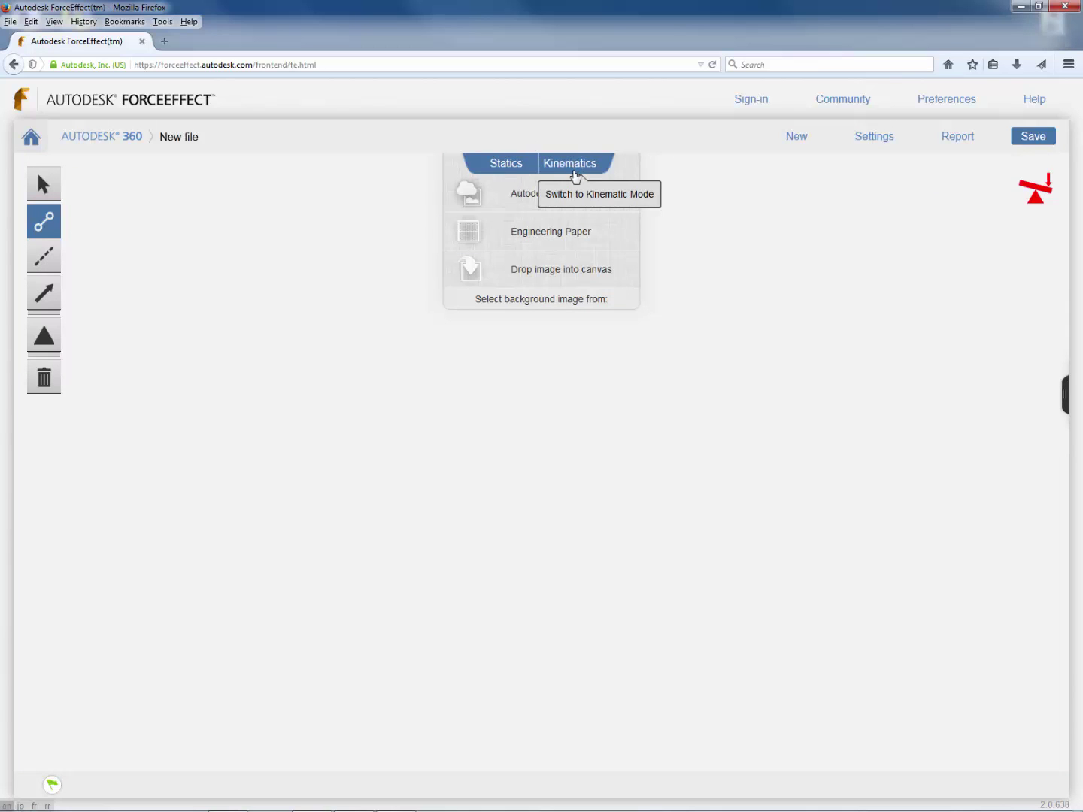
left_click(574, 170)
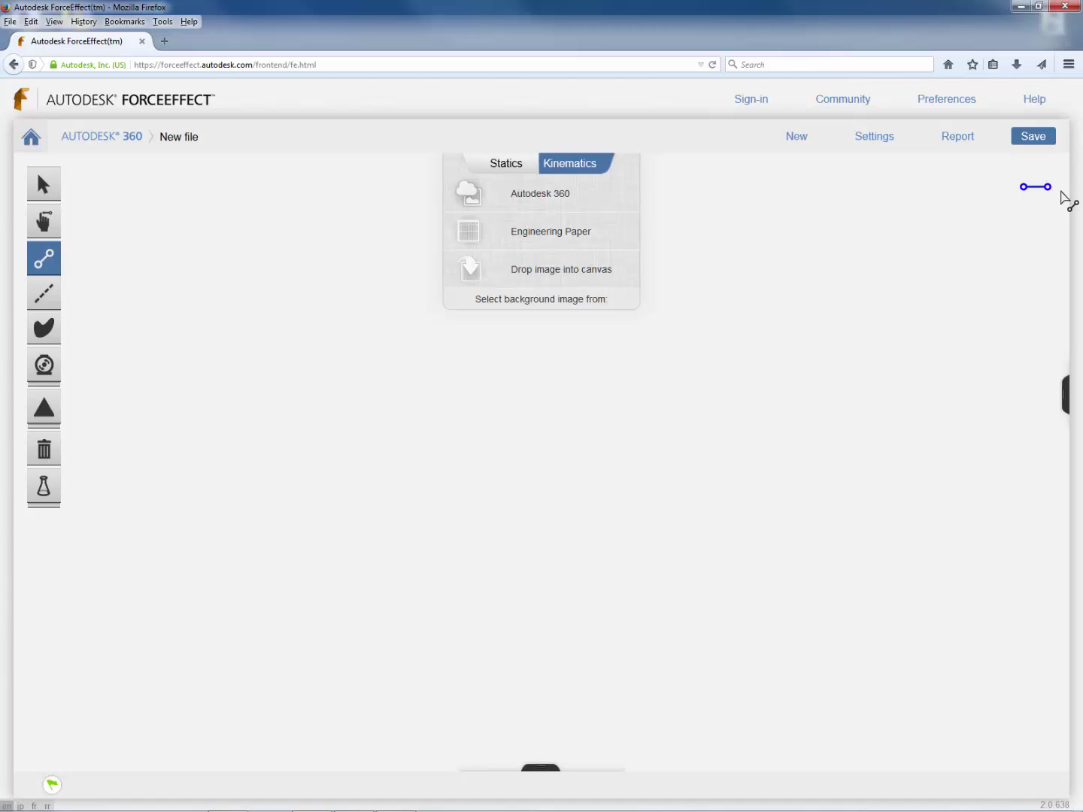
left_click(1022, 188)
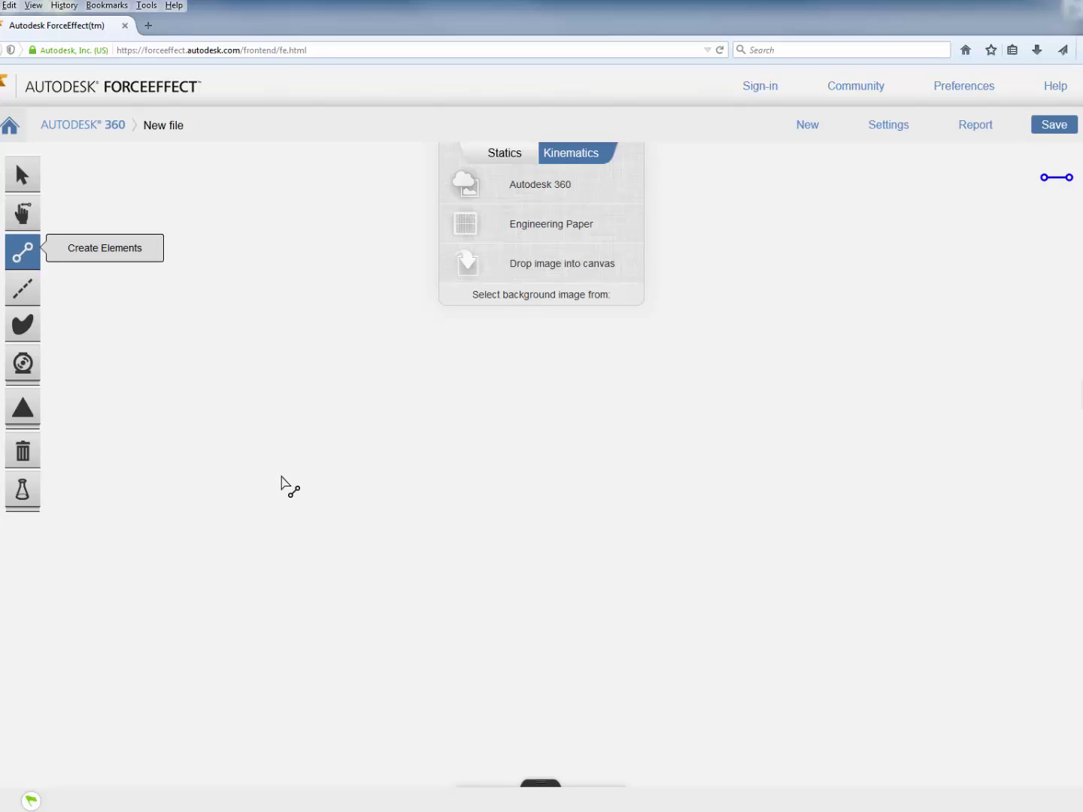
- Draw a slanted link about 3.6 ft long, rising to the right, in the left half of the canvas
mouse_move(282, 471)
left_mouse_down()
mouse_move(342, 437)
mouse_move(394, 342)
left_mouse_up()
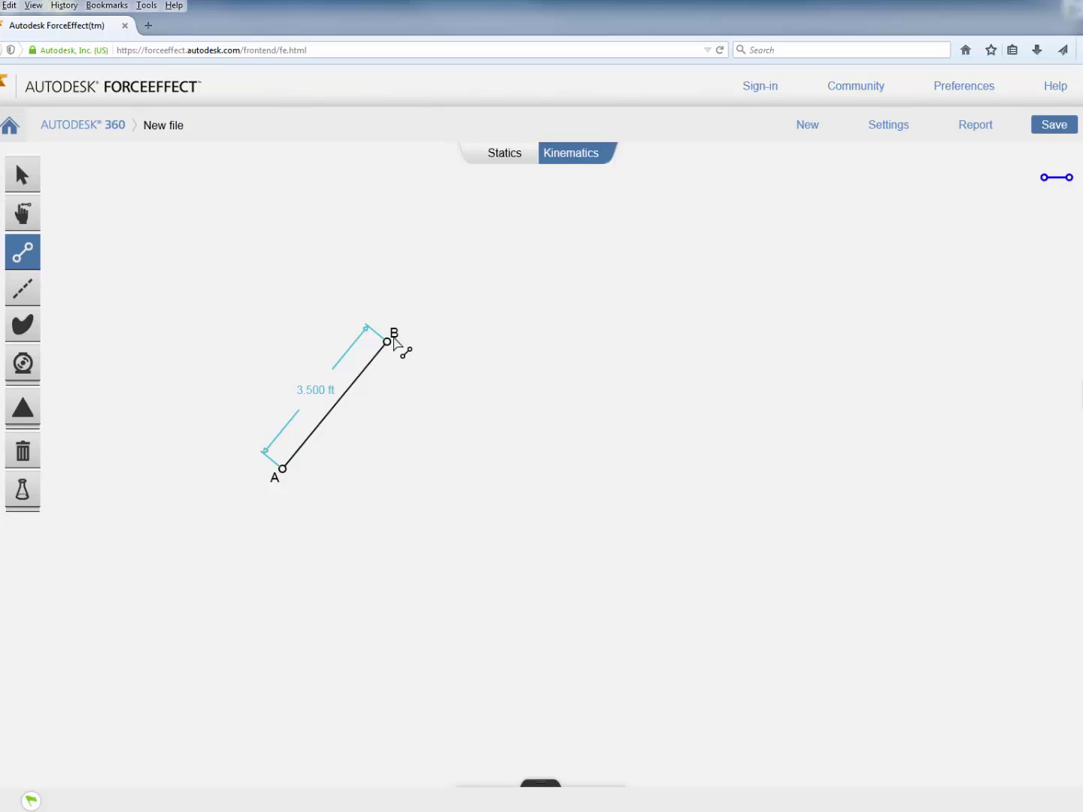
left_click_drag(394, 342, 404, 347)
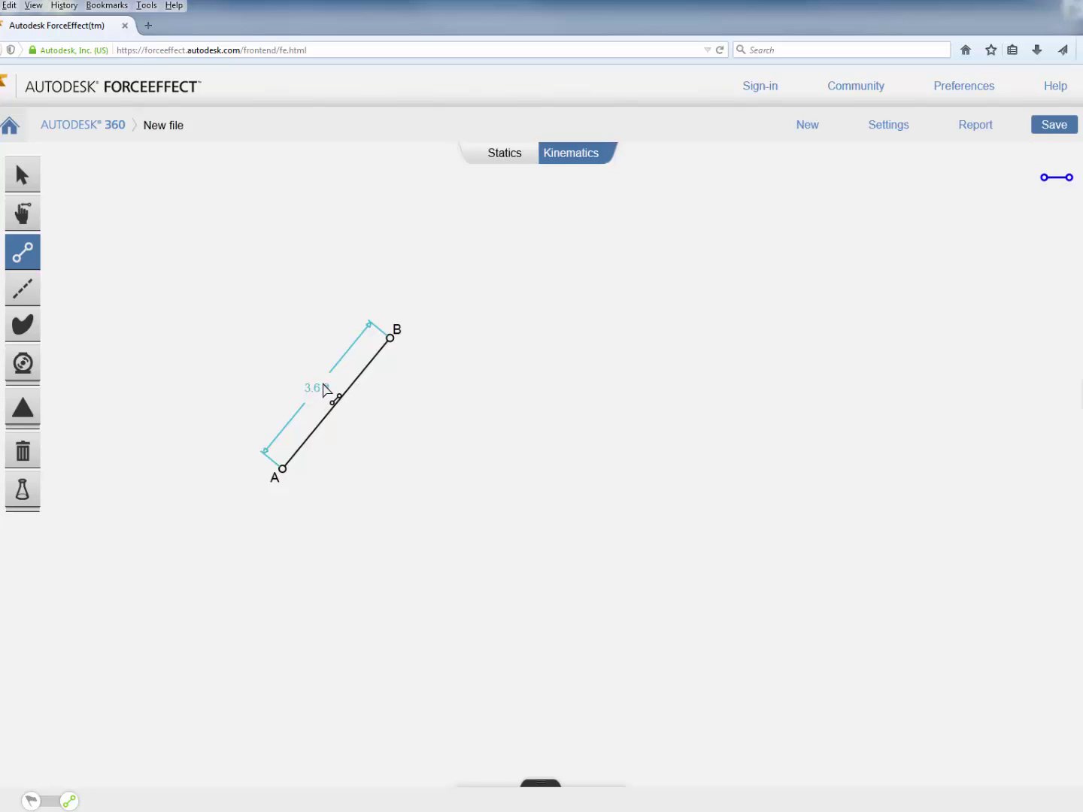
key("Escape")
left_click(338, 406)
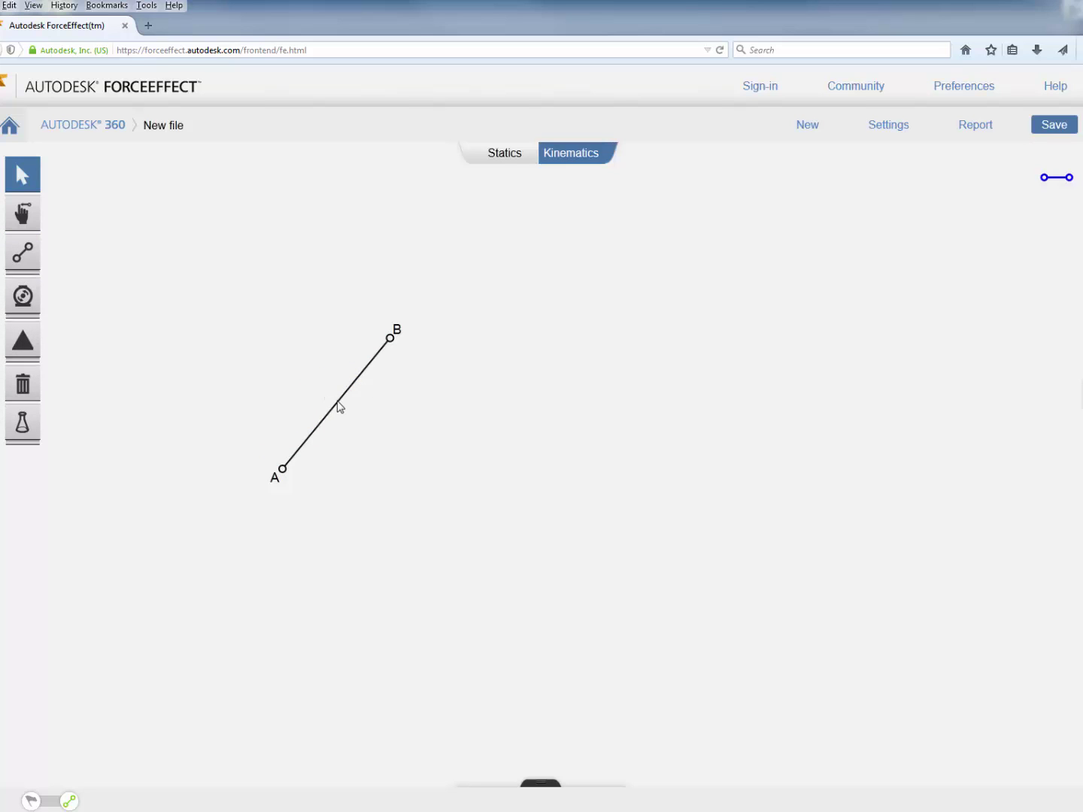
left_click(321, 389)
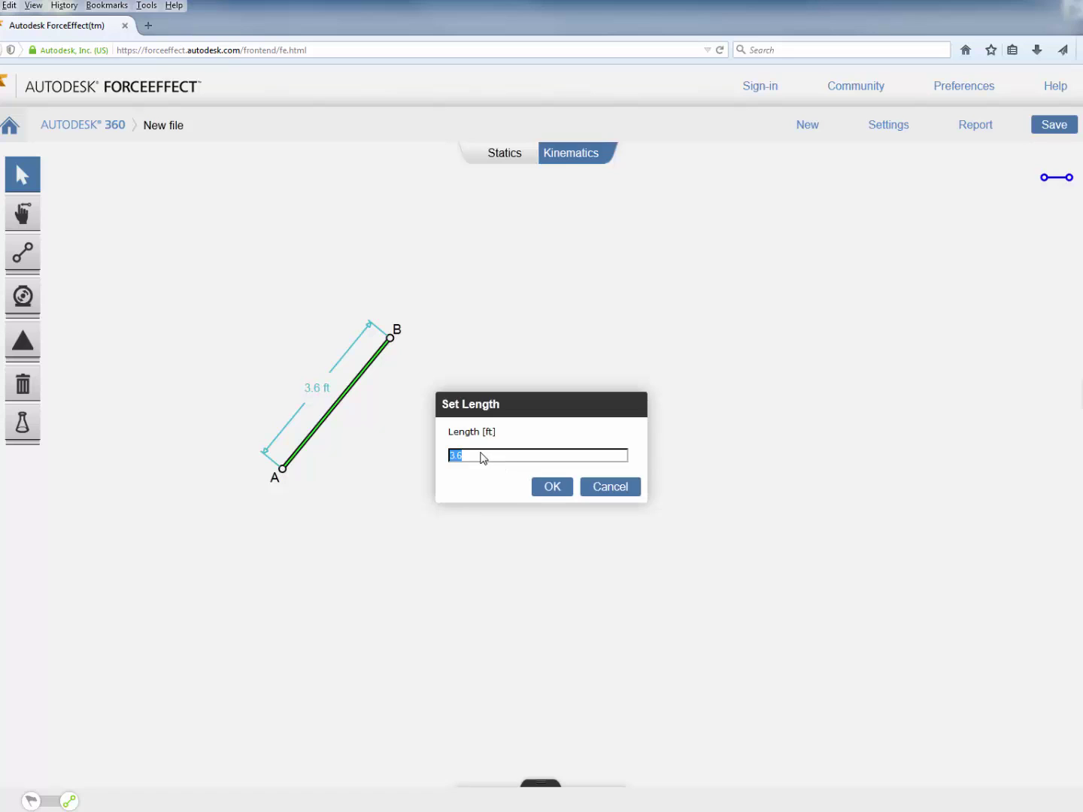
key("Return")
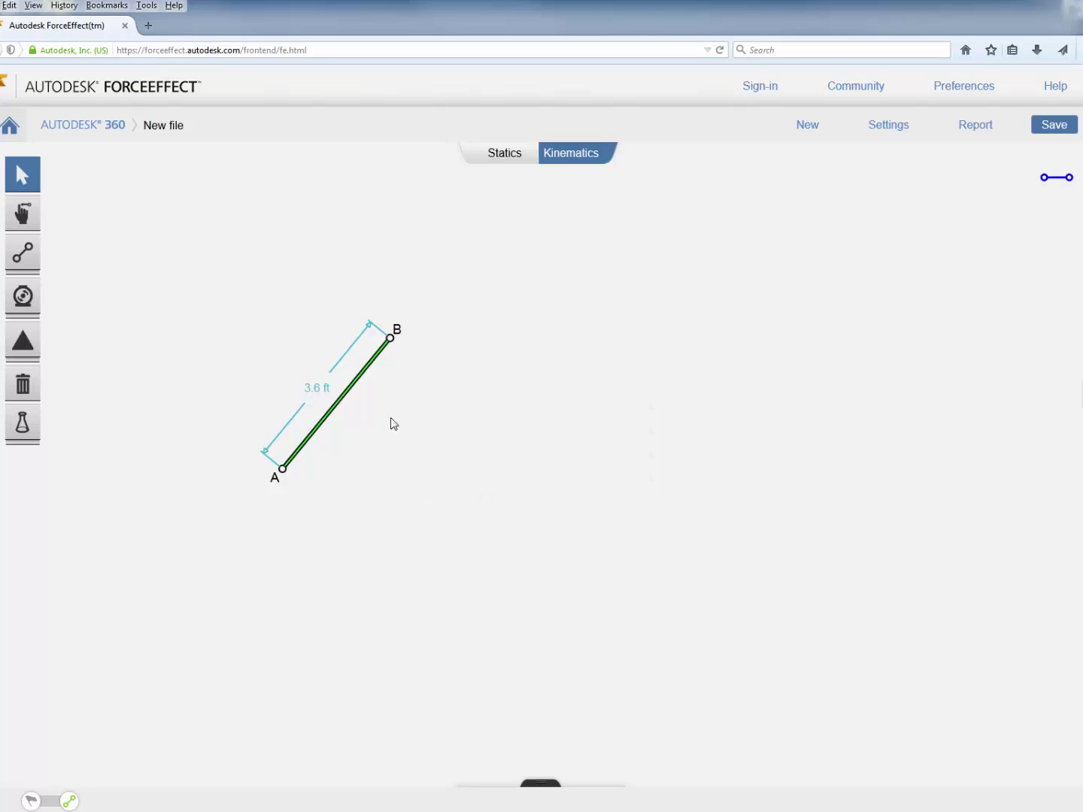
left_click(314, 392)
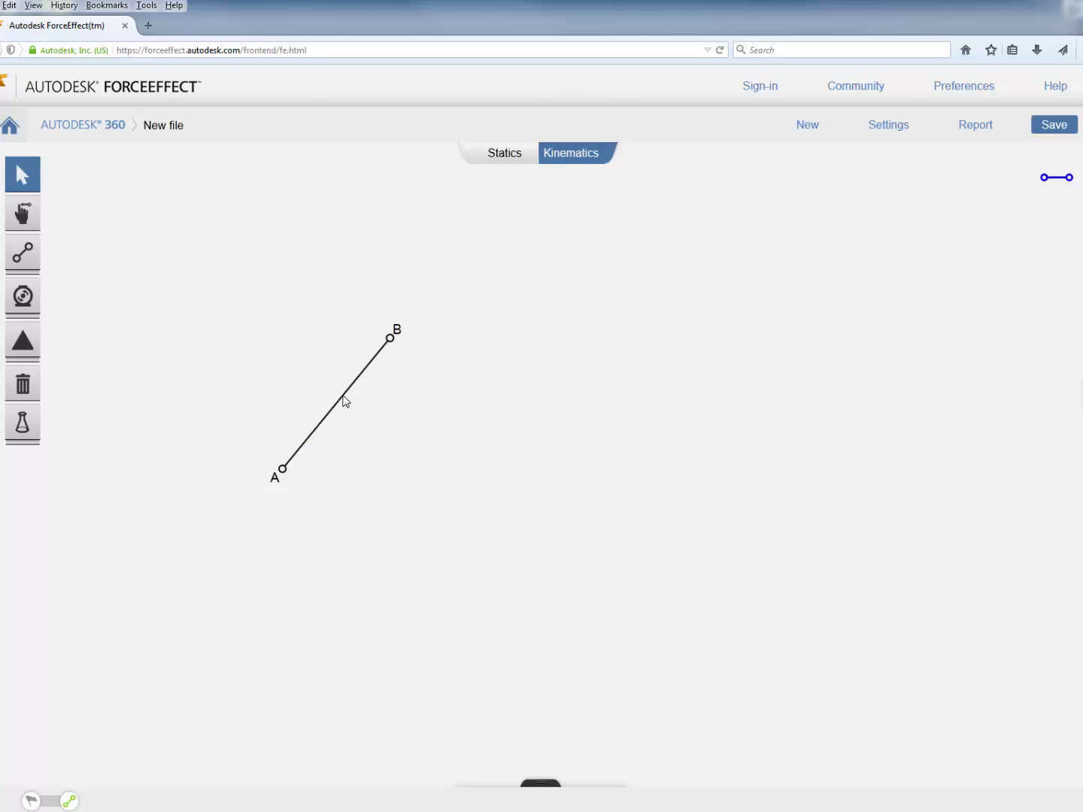
left_click(344, 398)
left_click(320, 391)
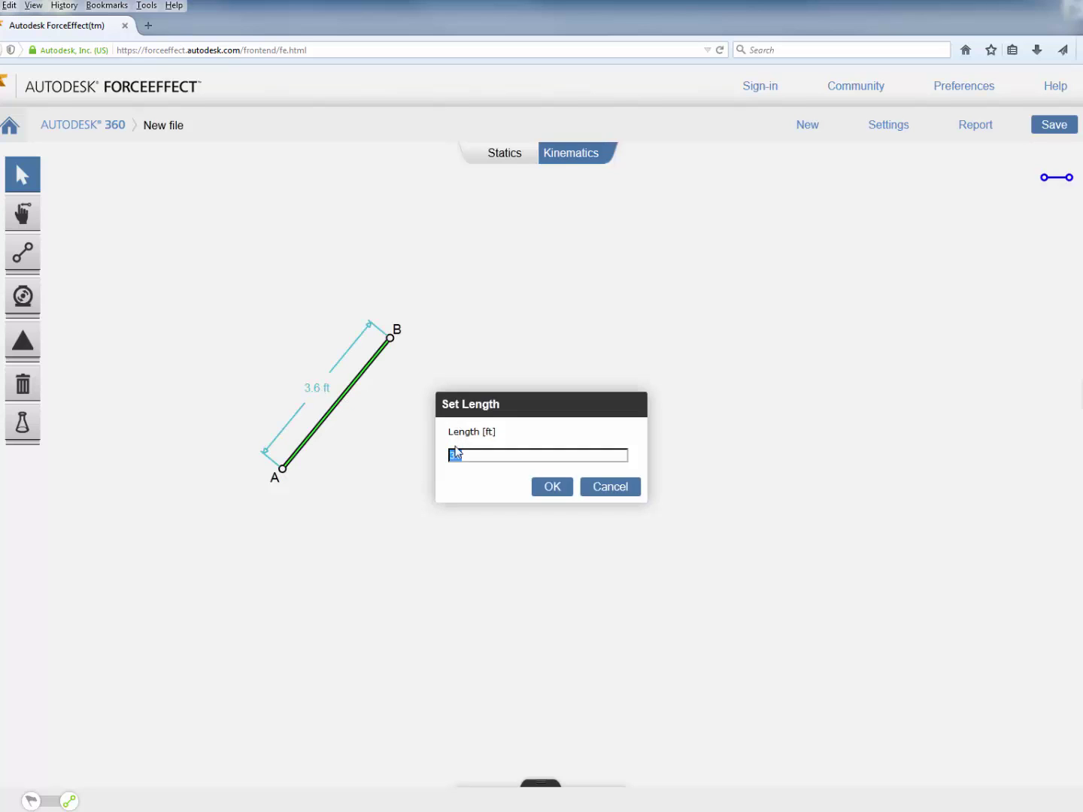
key("Return")
left_click(322, 391)
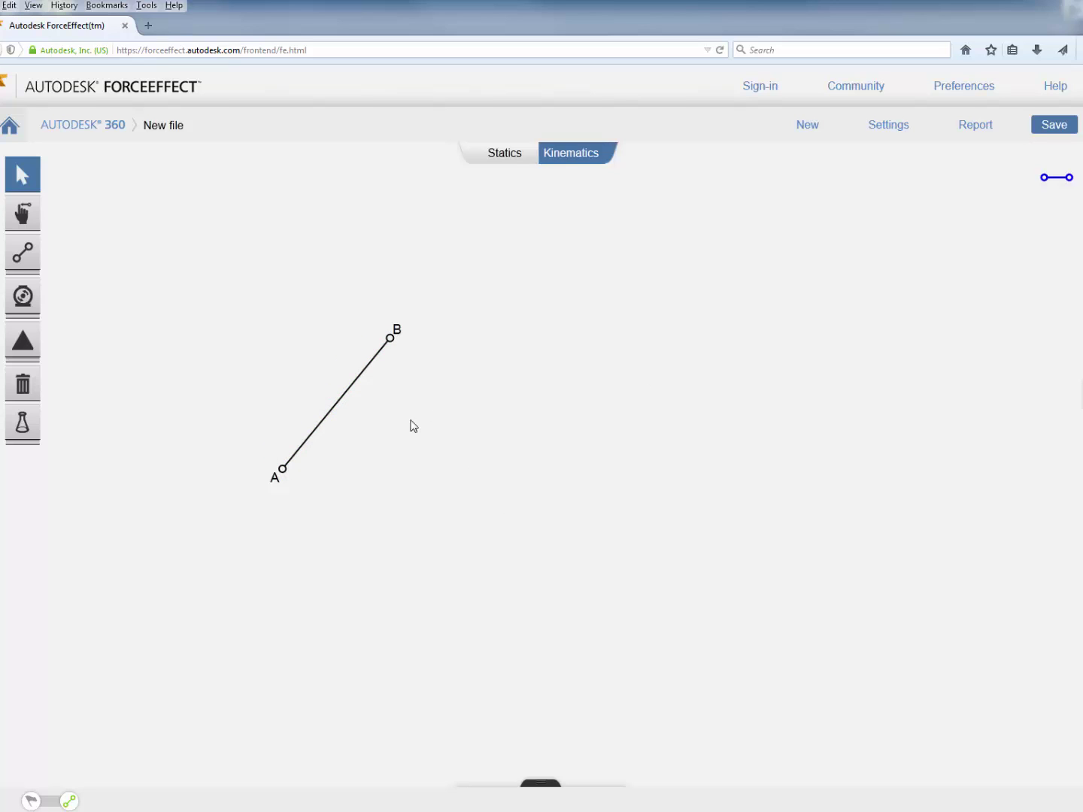
- Set the length of link AB to 4 ft and deselect the link
left_click(335, 412)
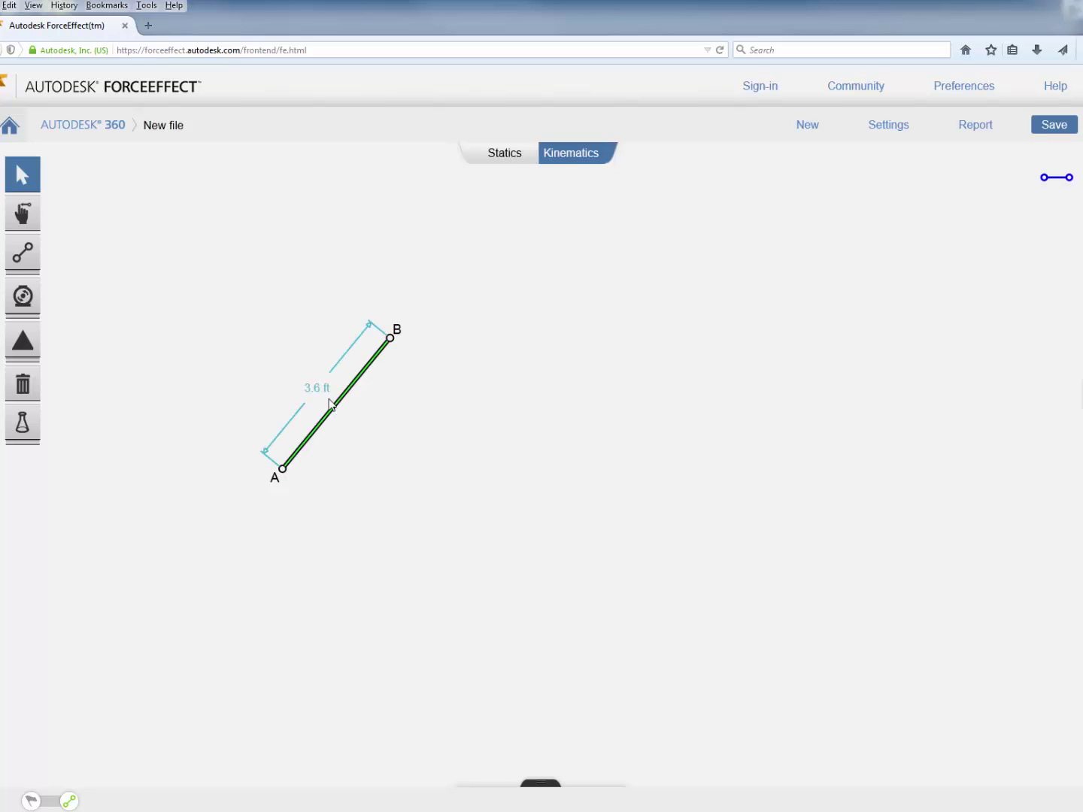
left_click(322, 387)
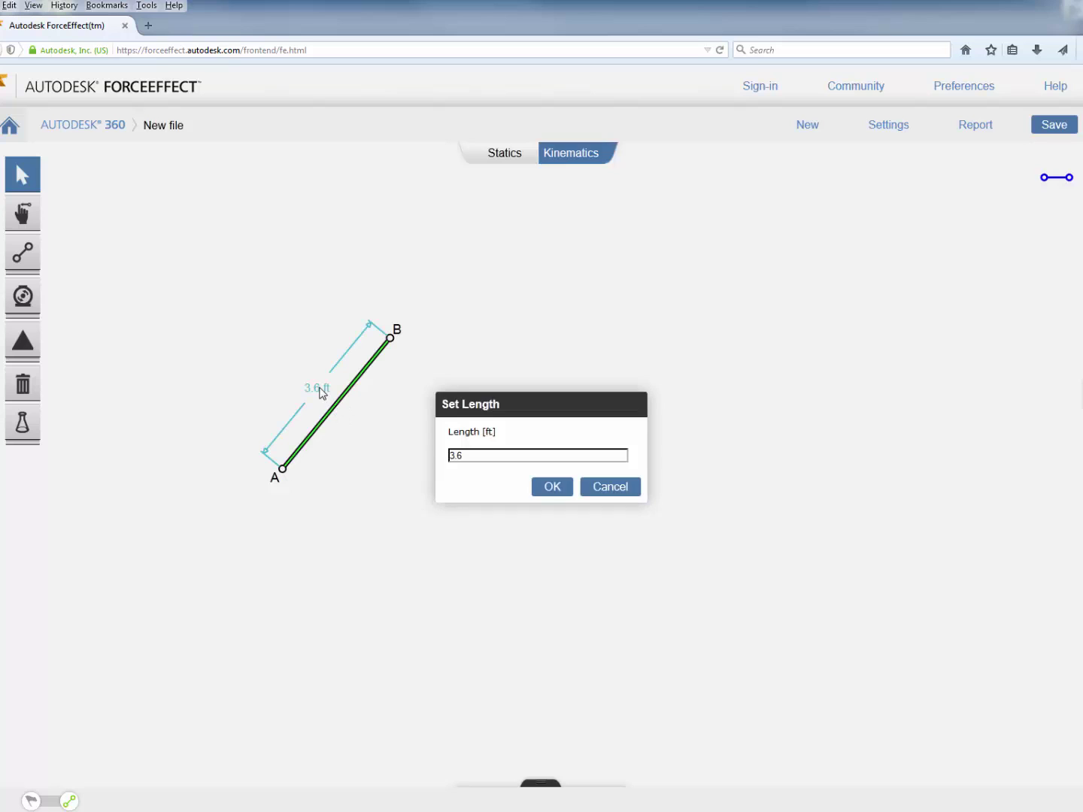
double_click(456, 455)
left_click(467, 453)
type("4")
key("BackSpace")
key("BackSpace")
key("BackSpace")
key("BackSpace")
type("4")
left_click(549, 487)
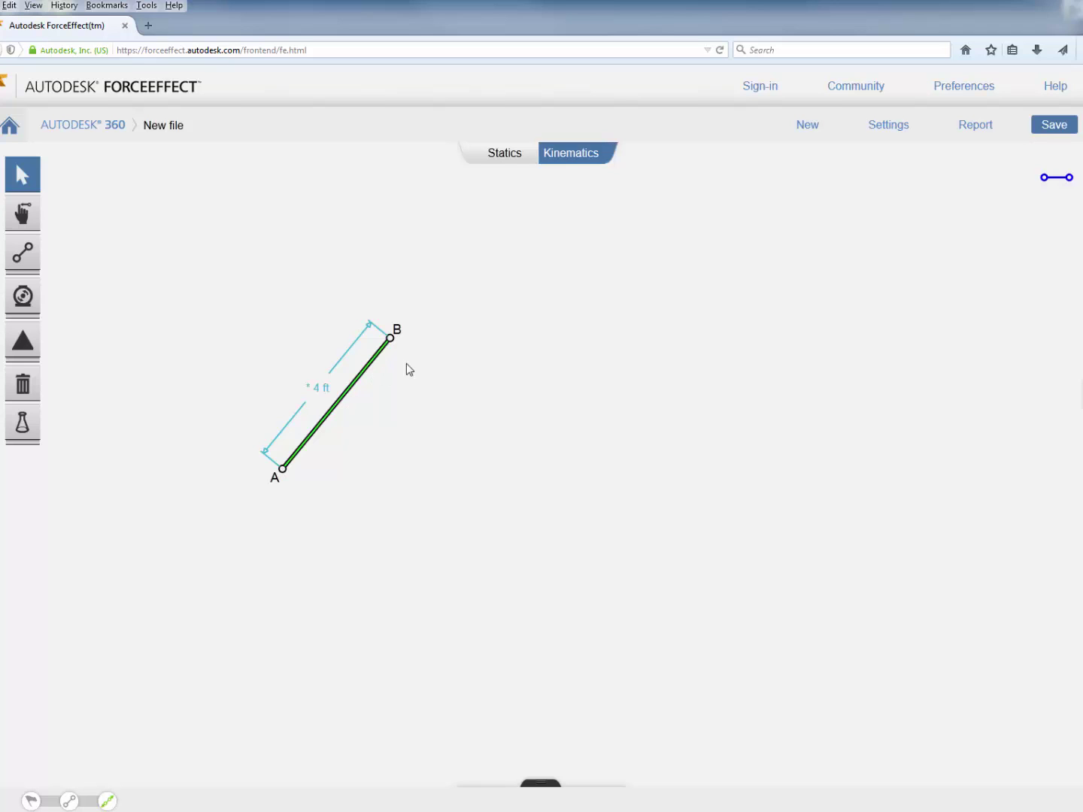
left_click(917, 170)
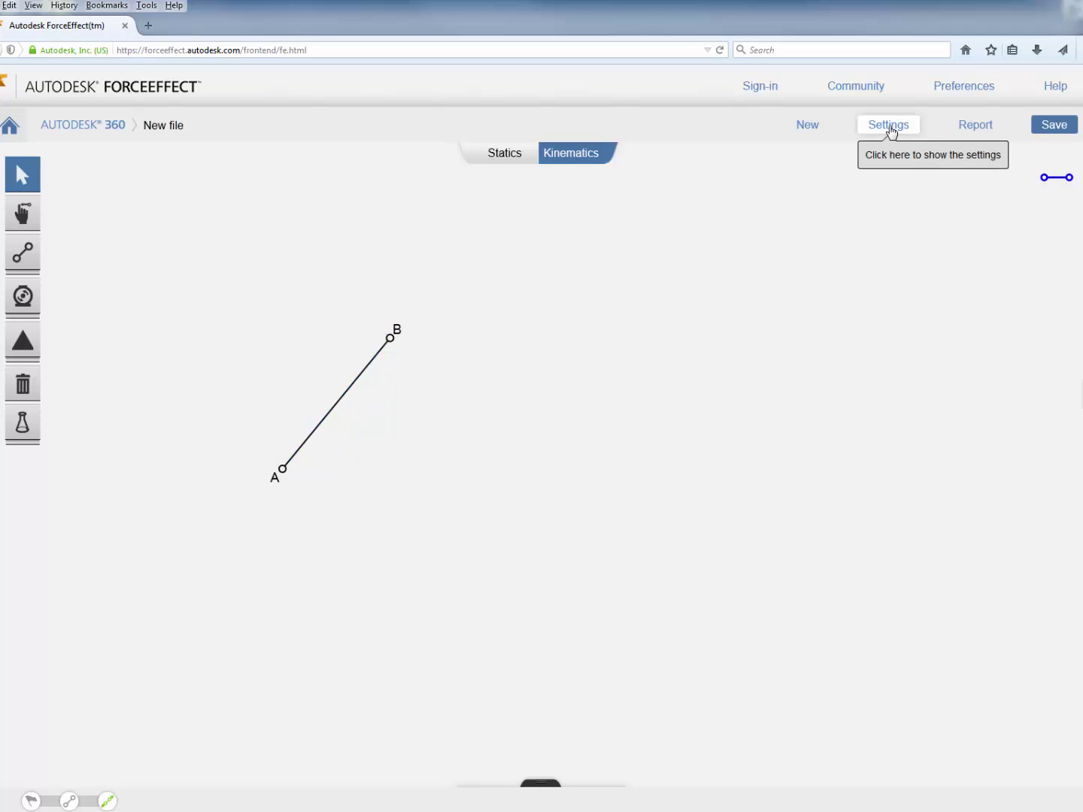
- Switch the diagram units to Metric, look at the length unit choices, and return to Imperial
left_click(891, 132)
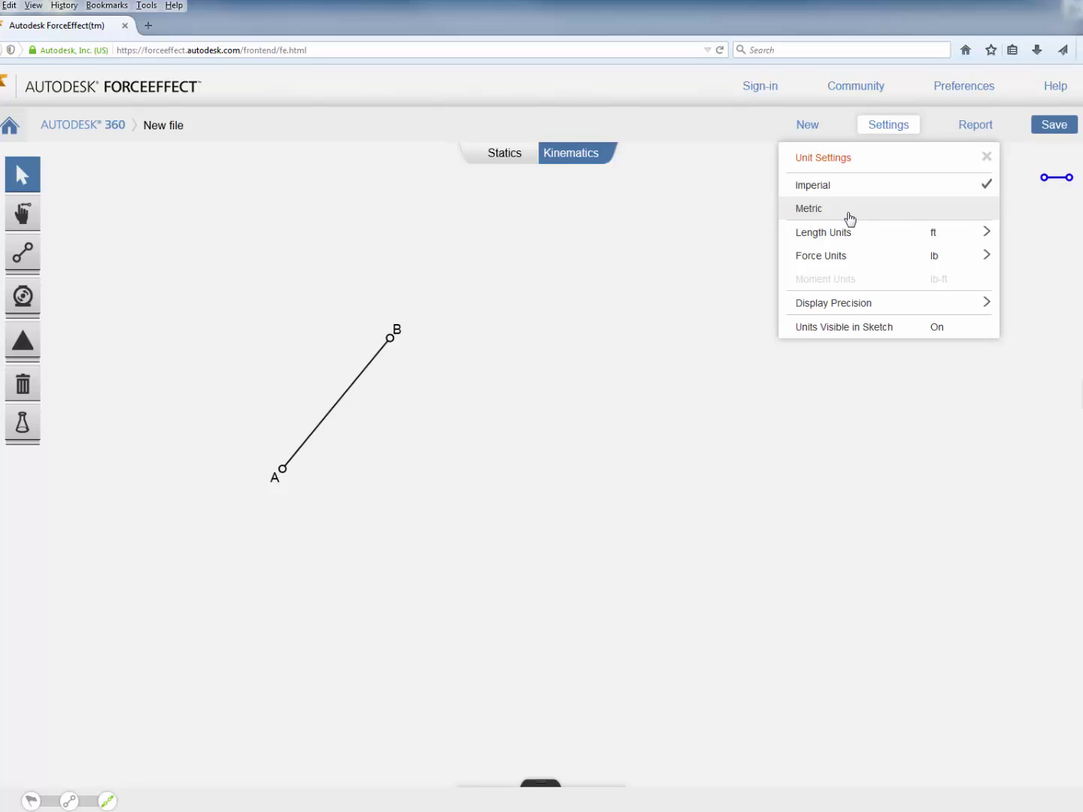
left_click(850, 218)
left_click(969, 237)
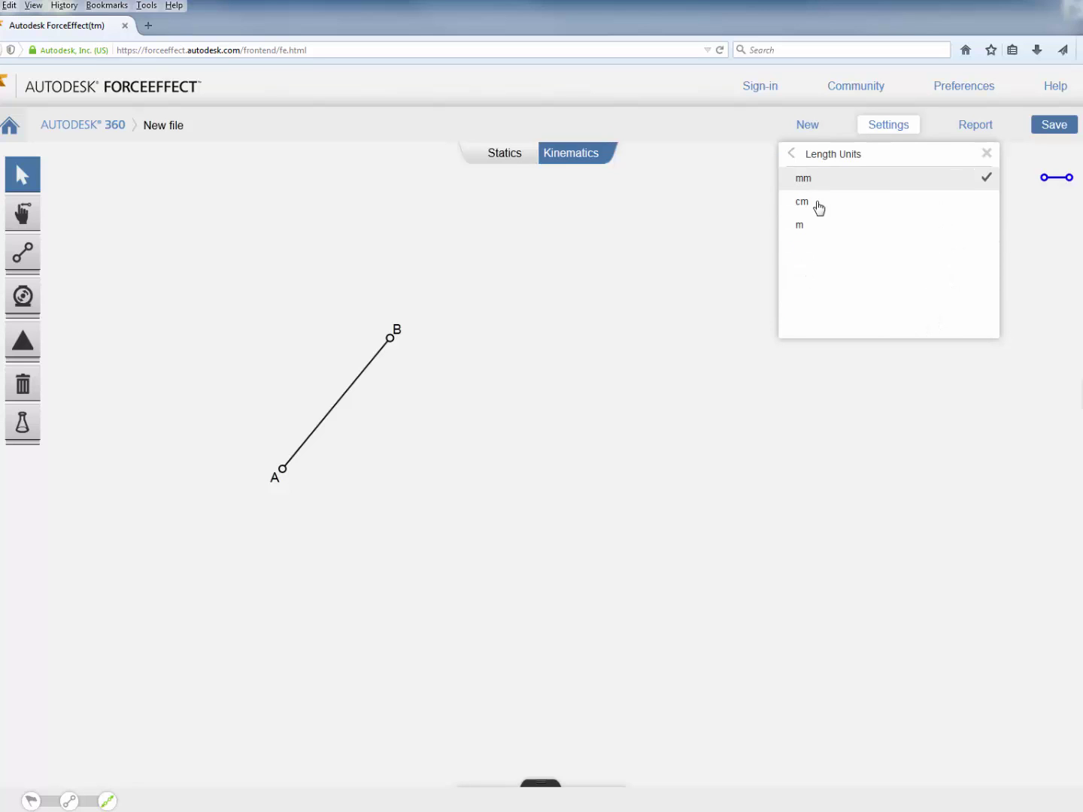
left_click(793, 156)
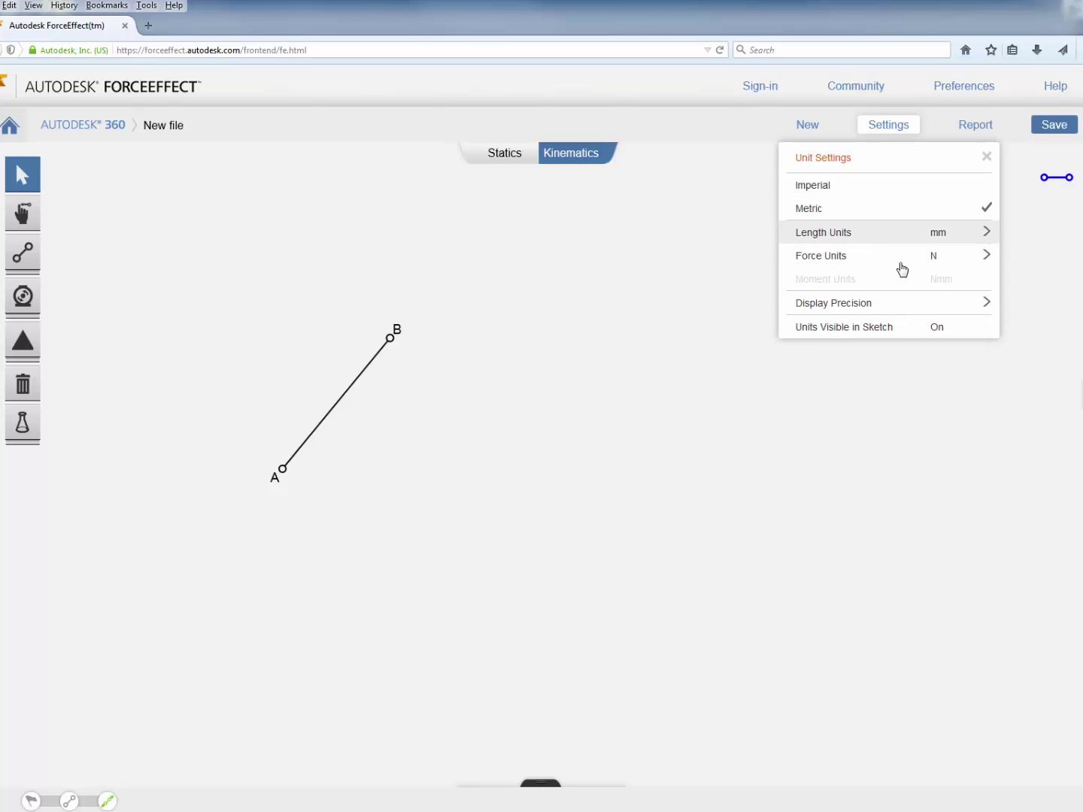
left_click(883, 187)
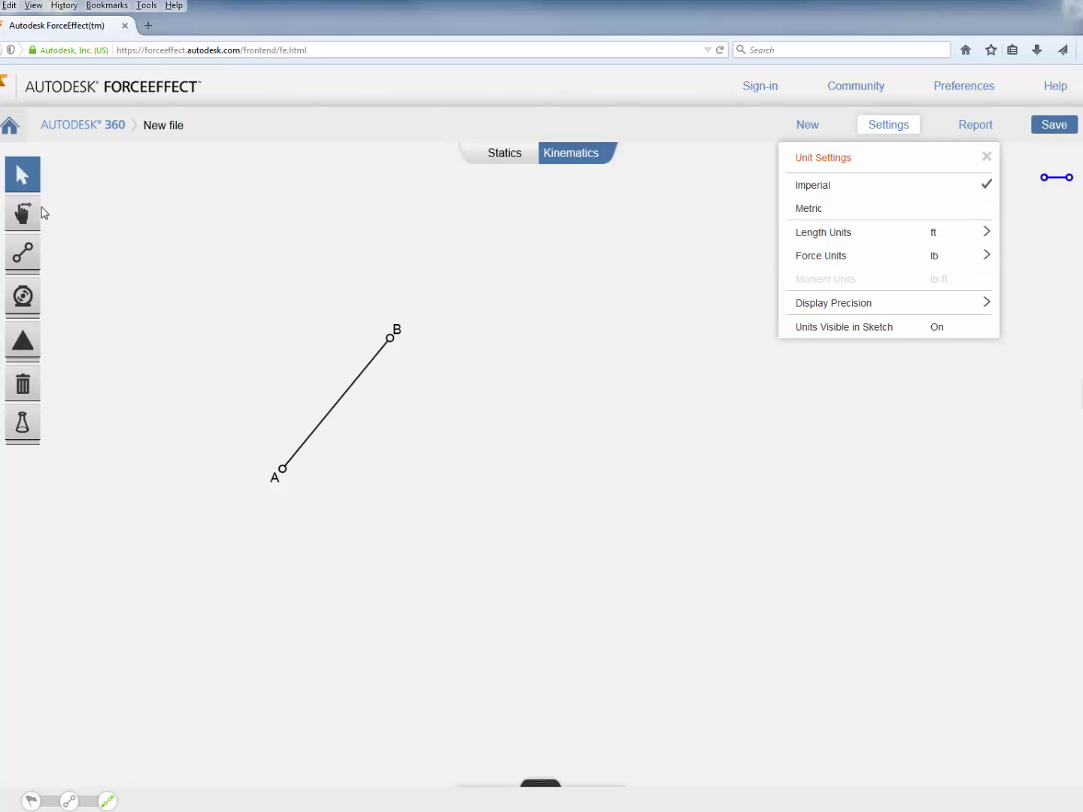
- Move link AB to the middle of the canvas, with joint B above and to the right of joint A
left_click(25, 254)
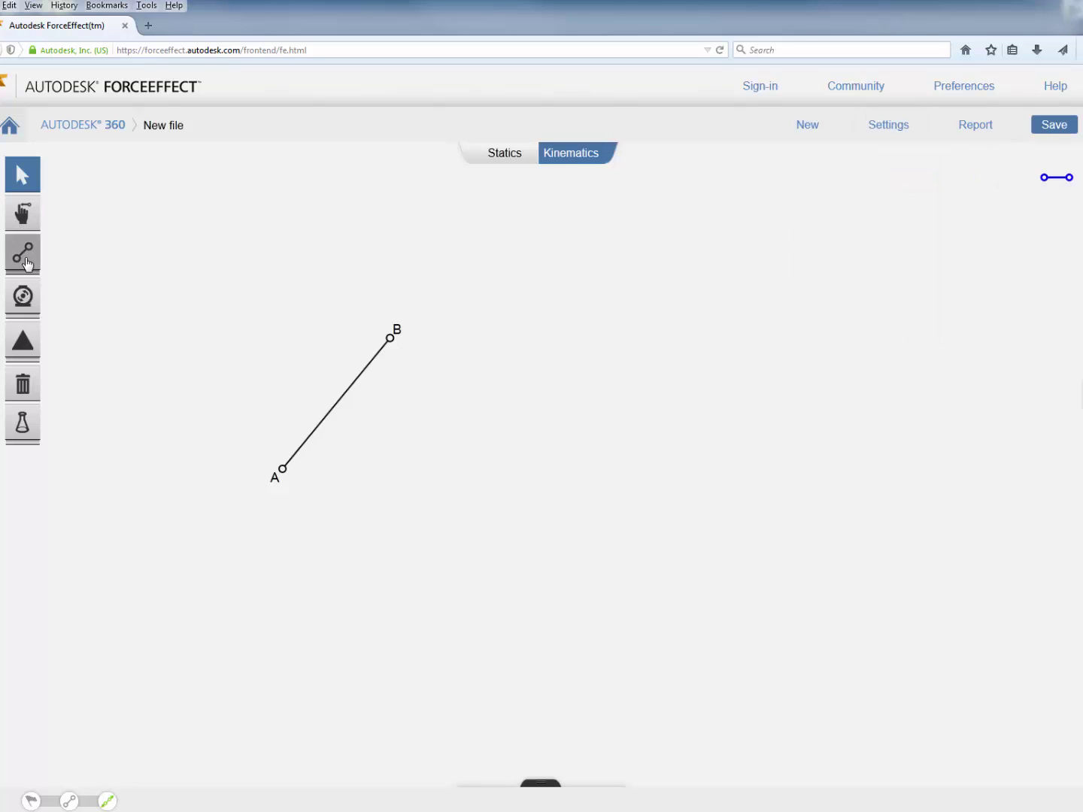
left_click(392, 341)
left_click_drag(718, 321, 627, 369)
- Draw a link about 6 ft long rightward from joint B, and another about 5.3 ft long from its end down to joint A's level
left_click(22, 255)
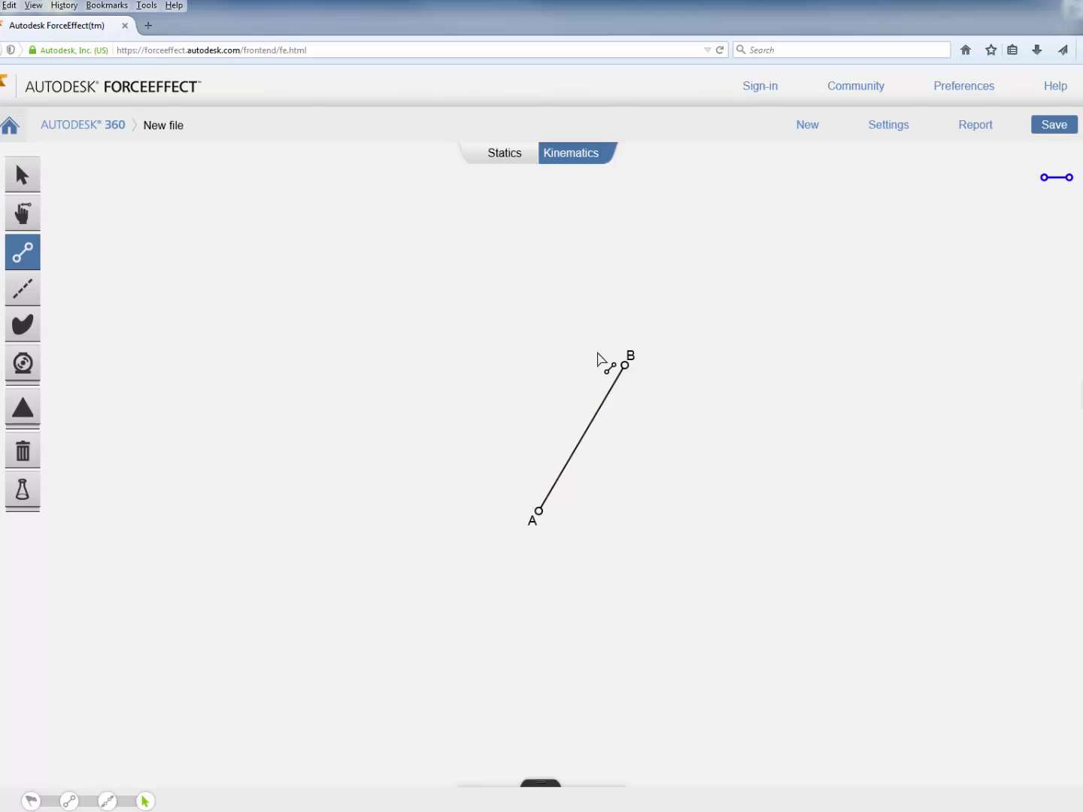
left_click(625, 366)
left_click(871, 338)
left_click(877, 328)
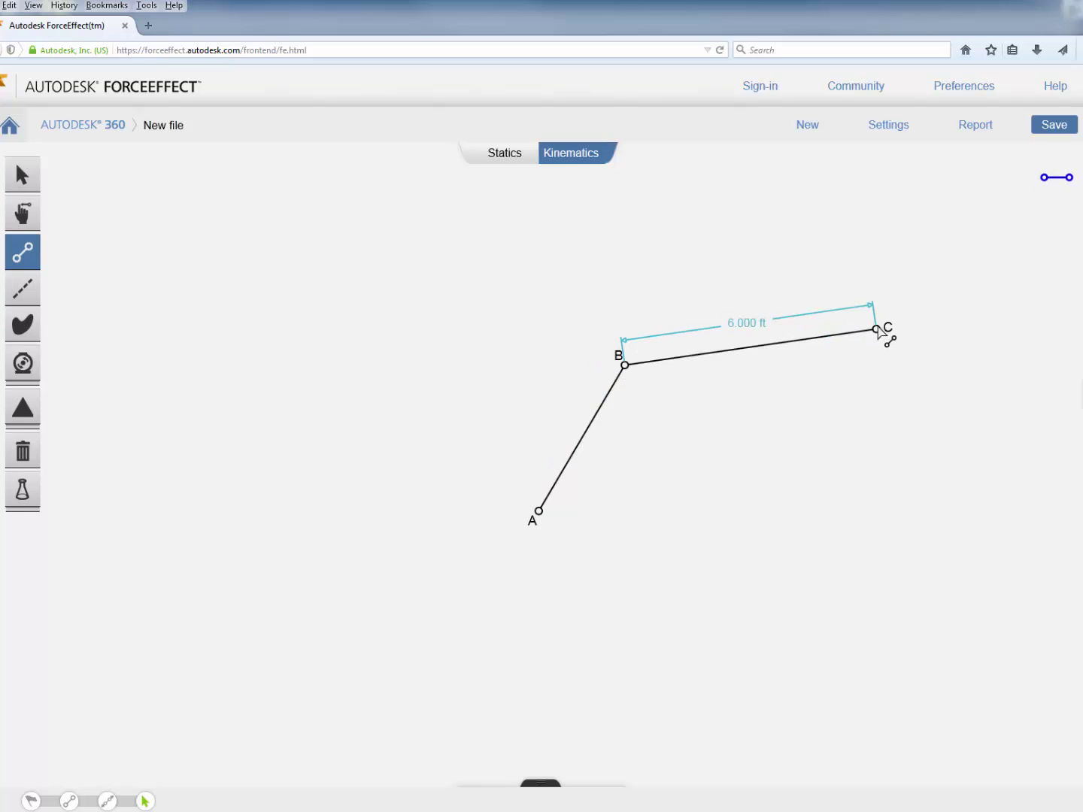
left_click(878, 326)
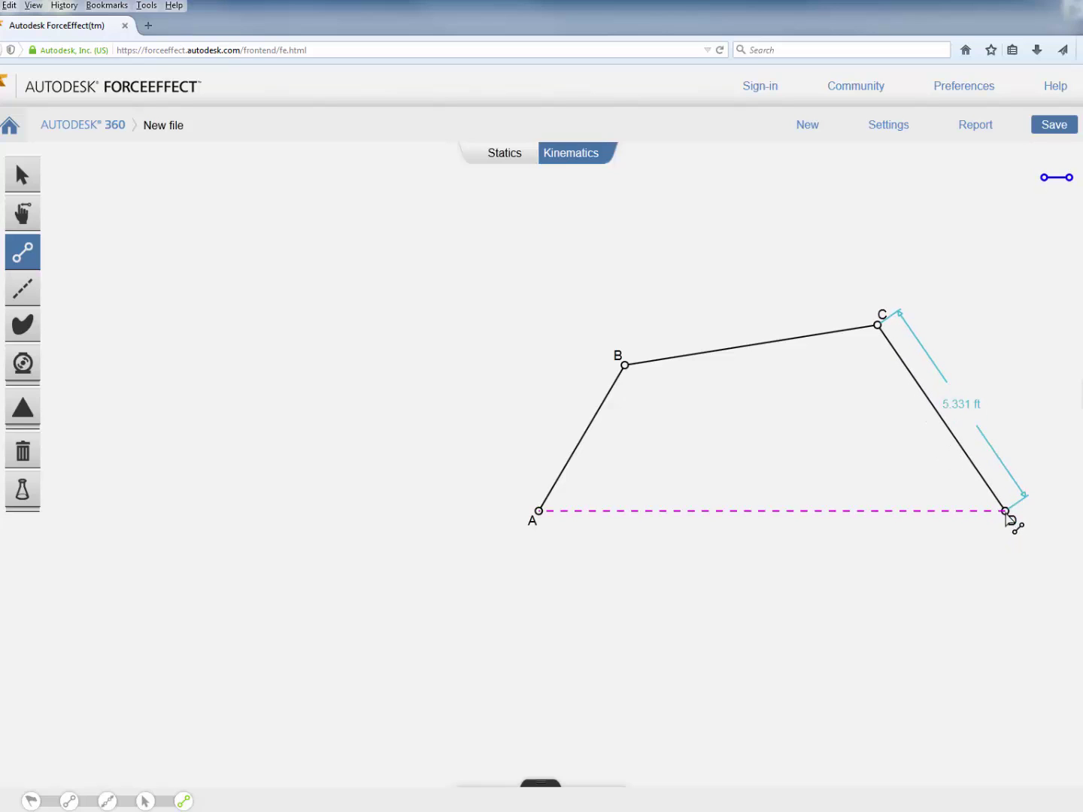
left_click(1005, 511)
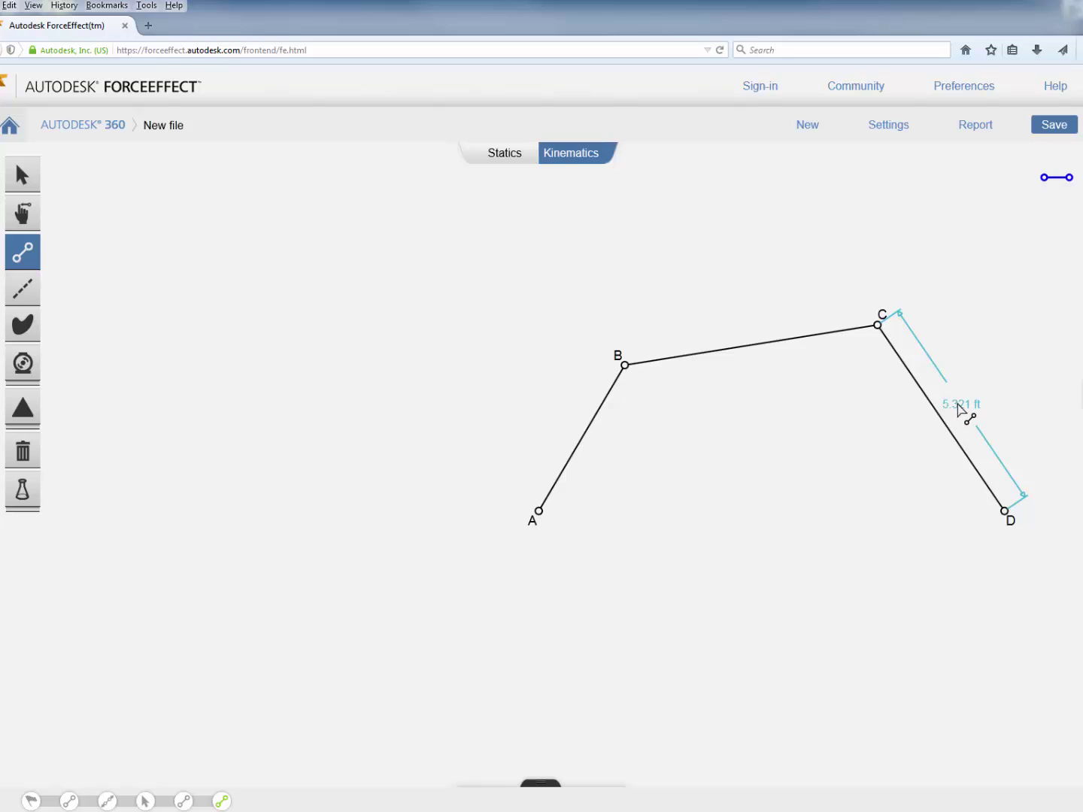
- Try to set the length of link CD to 6 ft
left_click(19, 178)
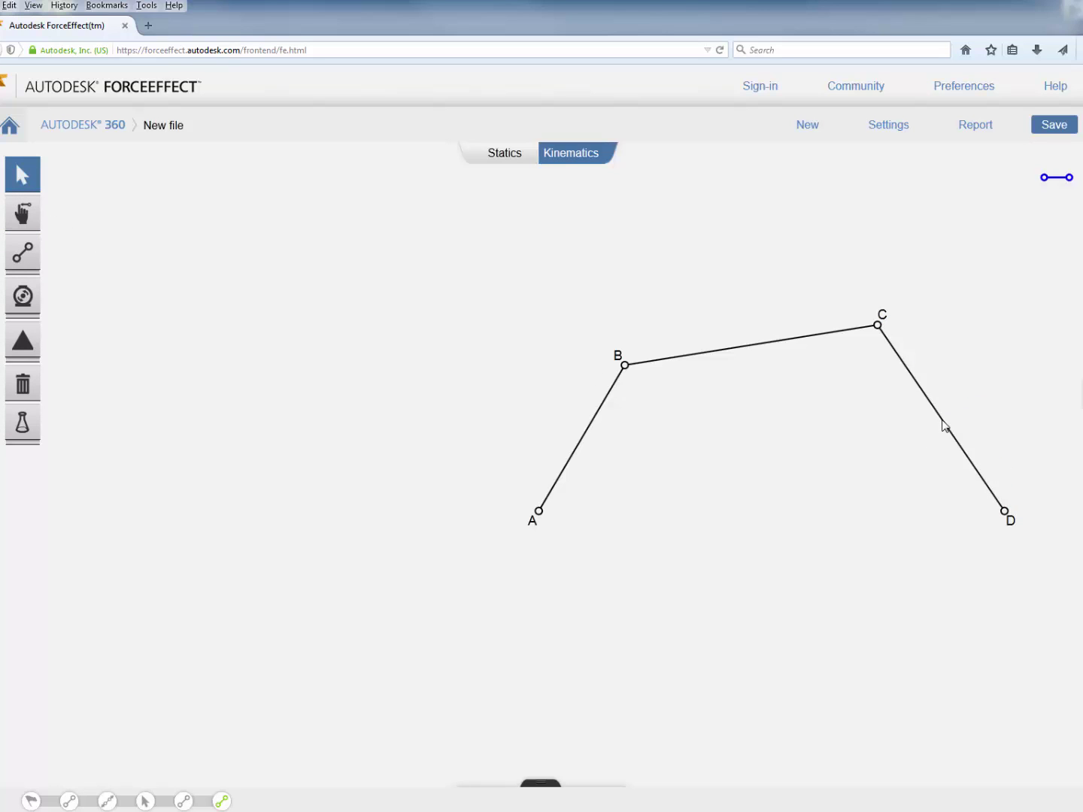
left_click(942, 428)
left_click(961, 409)
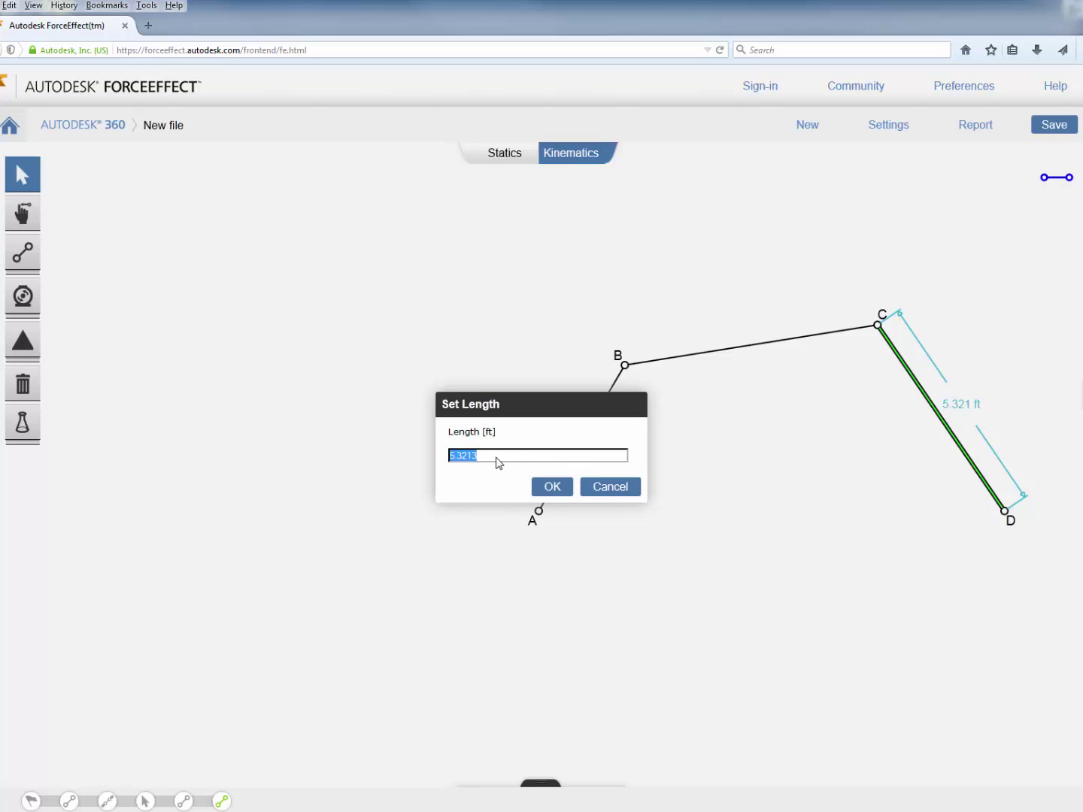
key("Return")
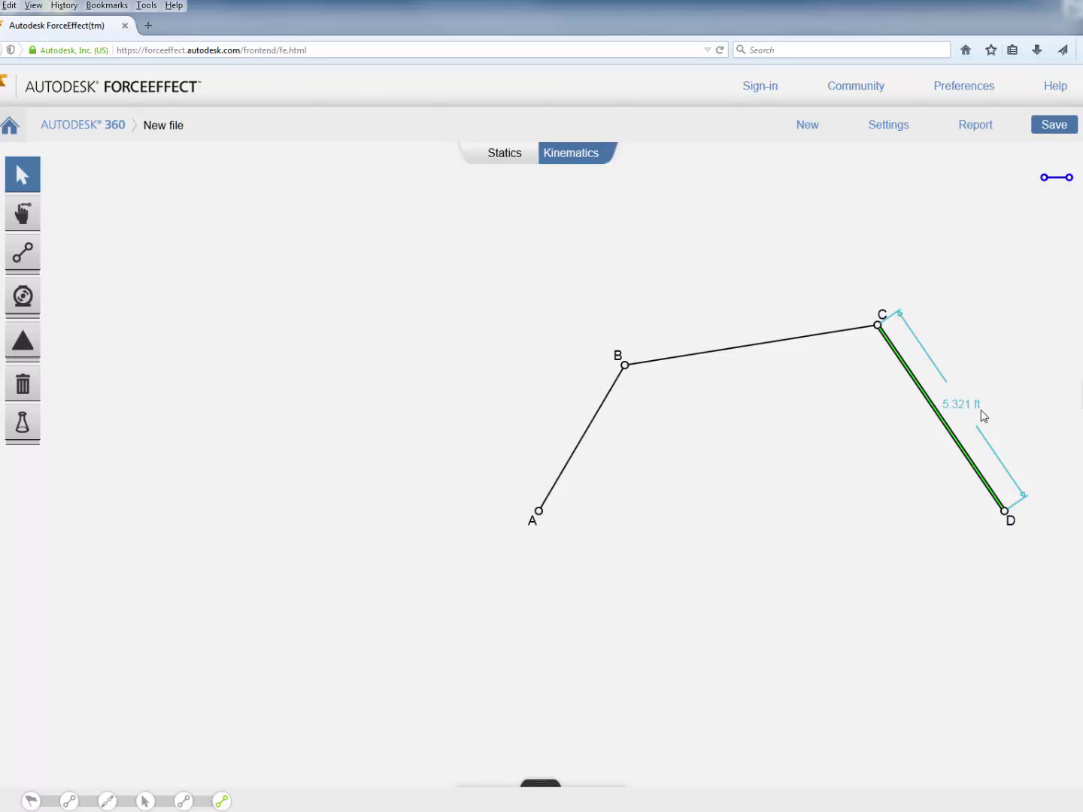
left_click(951, 411)
left_click(961, 409)
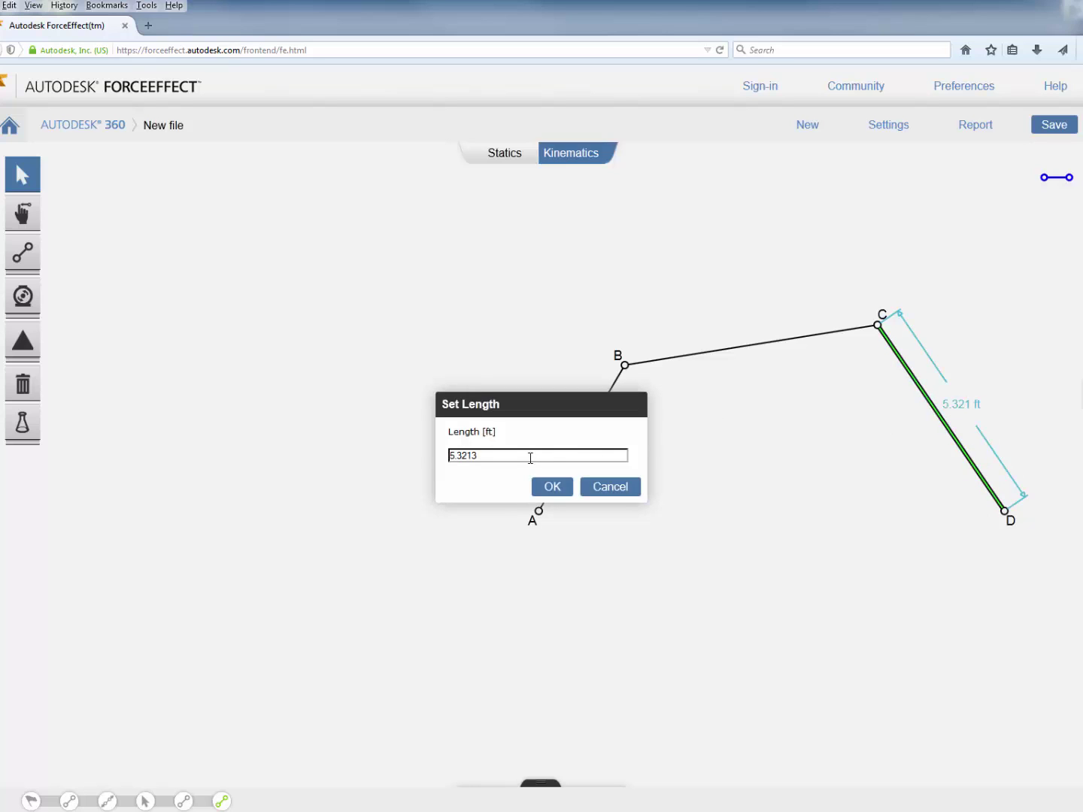
left_click_drag(450, 454, 485, 454)
left_click(495, 451)
type("6")
key("Delete")
key("Delete")
key("Delete")
key("Delete")
key("Delete")
key("Delete")
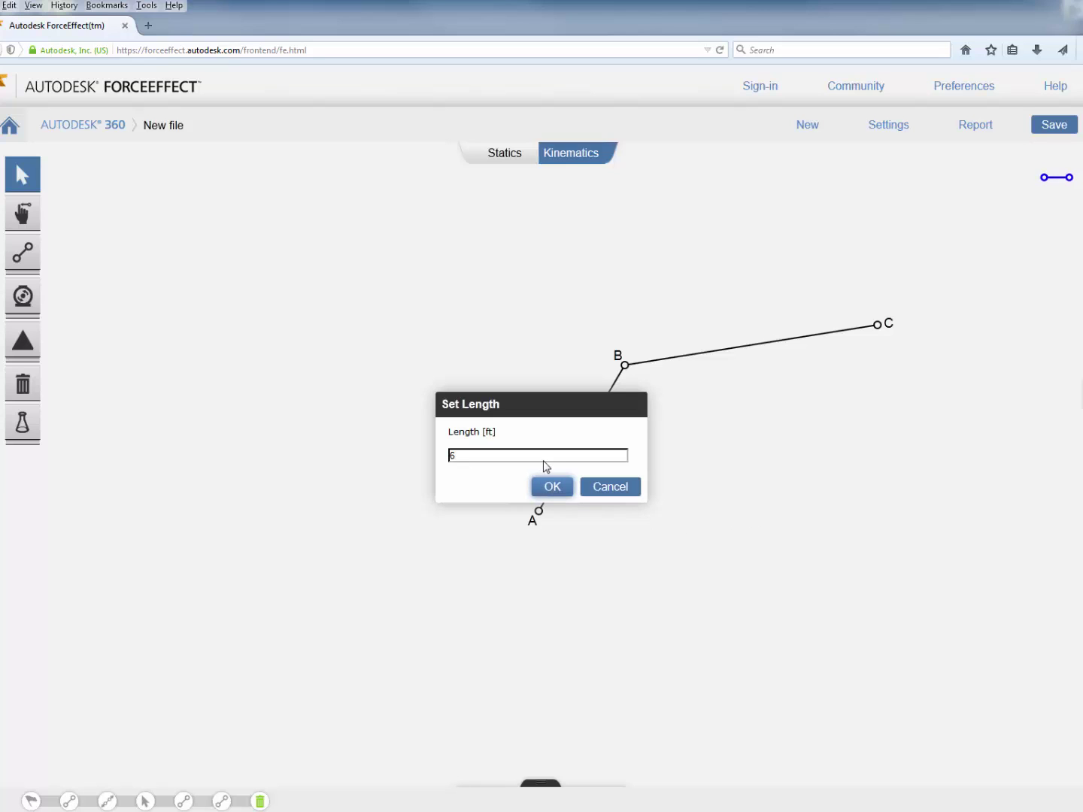
left_click(553, 487)
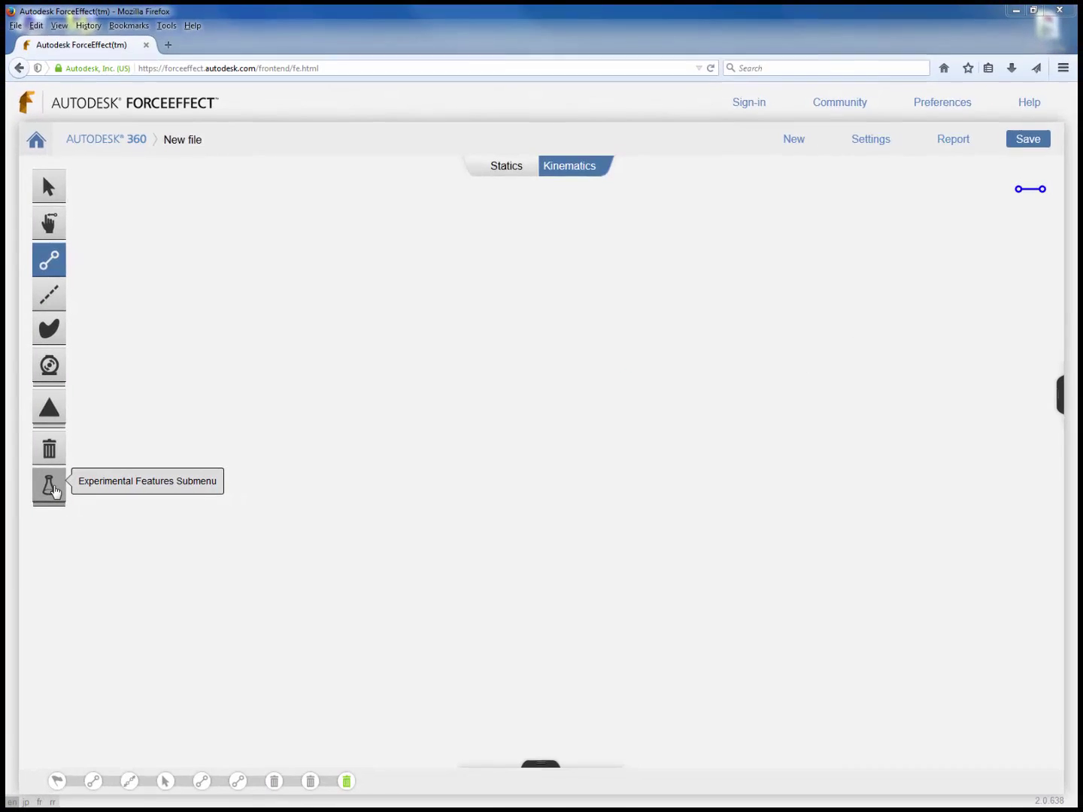
left_click(60, 490)
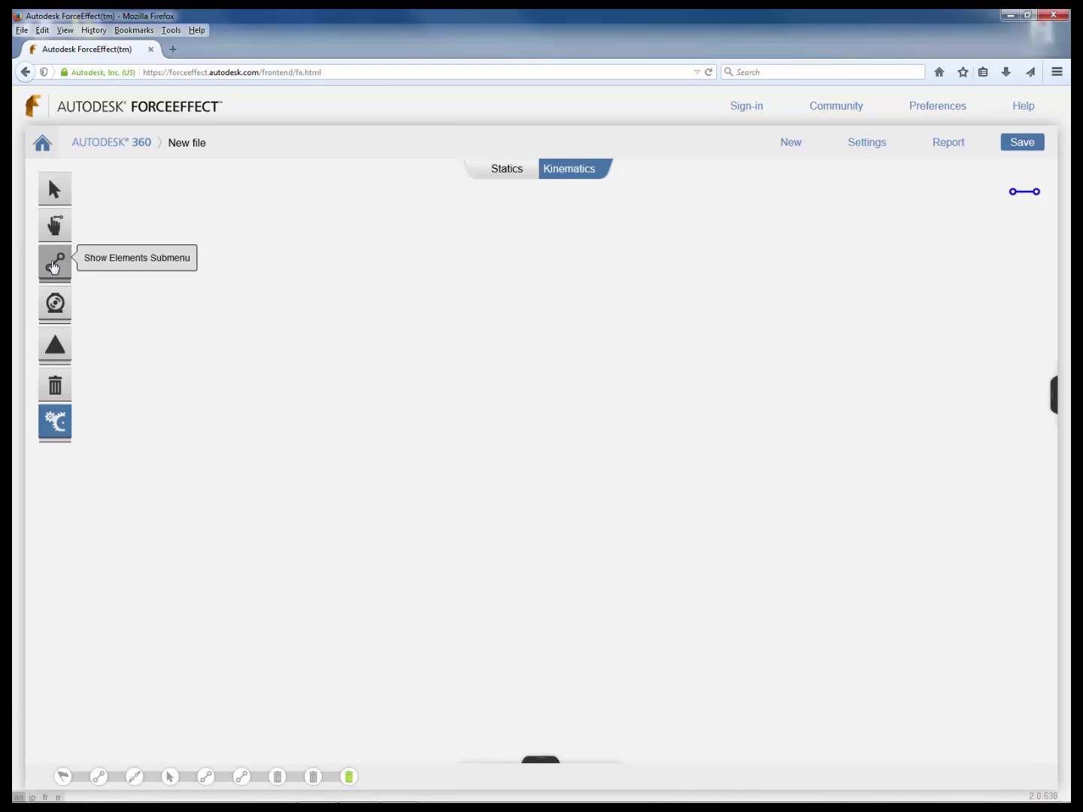
left_click(55, 263)
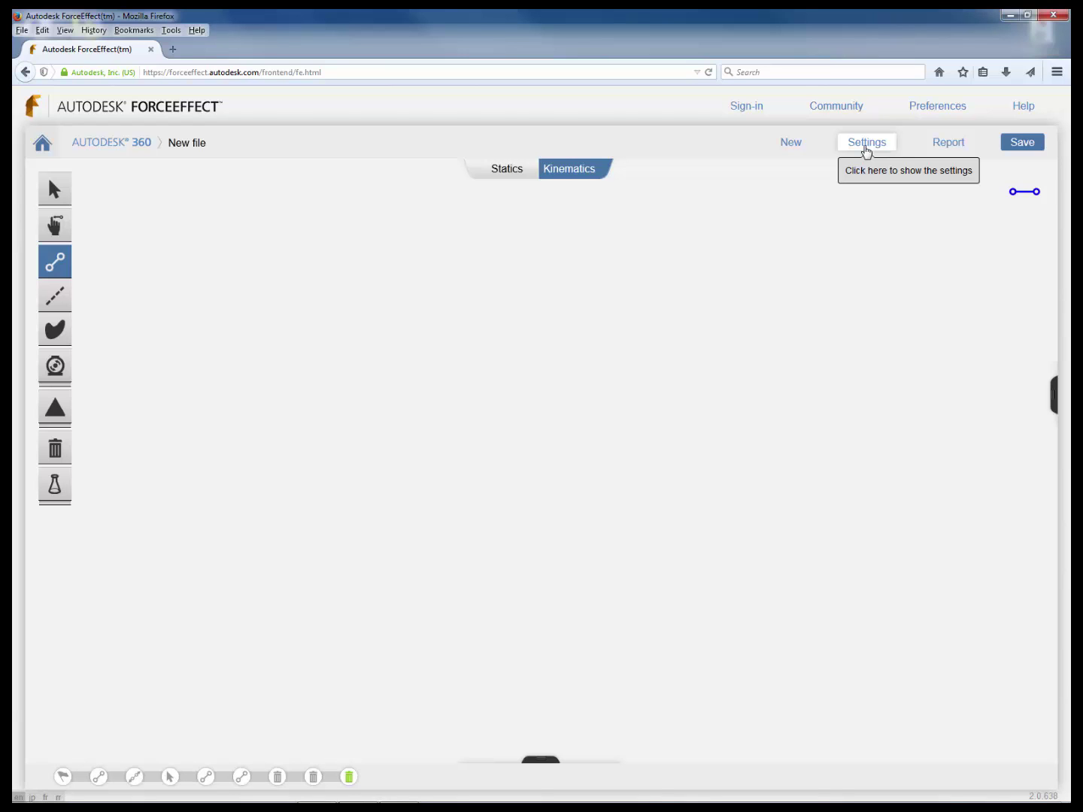
left_click(866, 147)
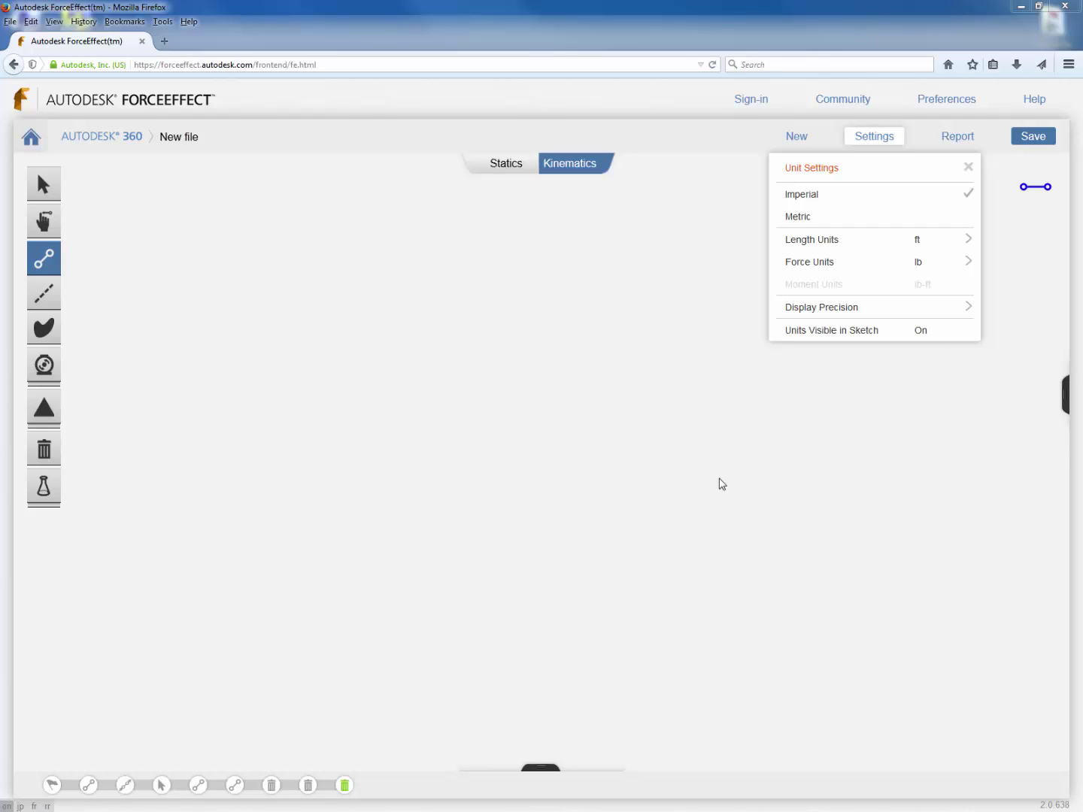
- Draw three connected links A-B-C-D about 4.5, 5.9 and 4.5 ft long, rising to B, crossing to C and descending to A's level
left_click(45, 261)
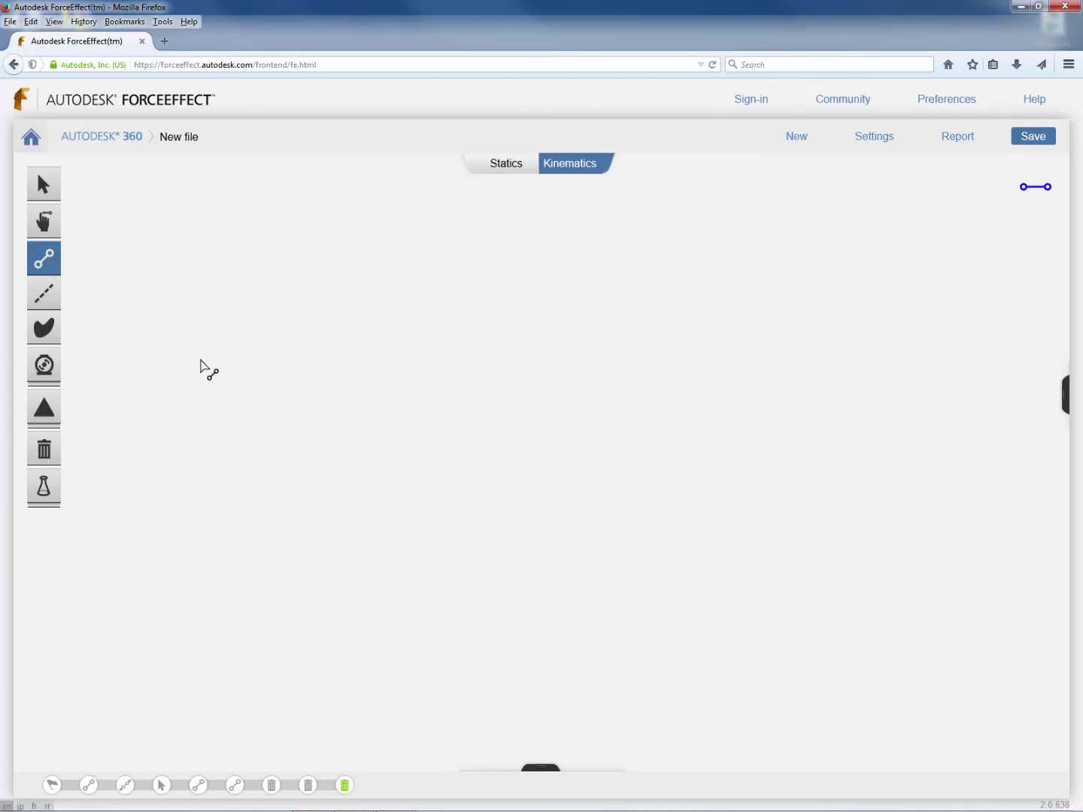
left_click_drag(274, 456, 395, 316)
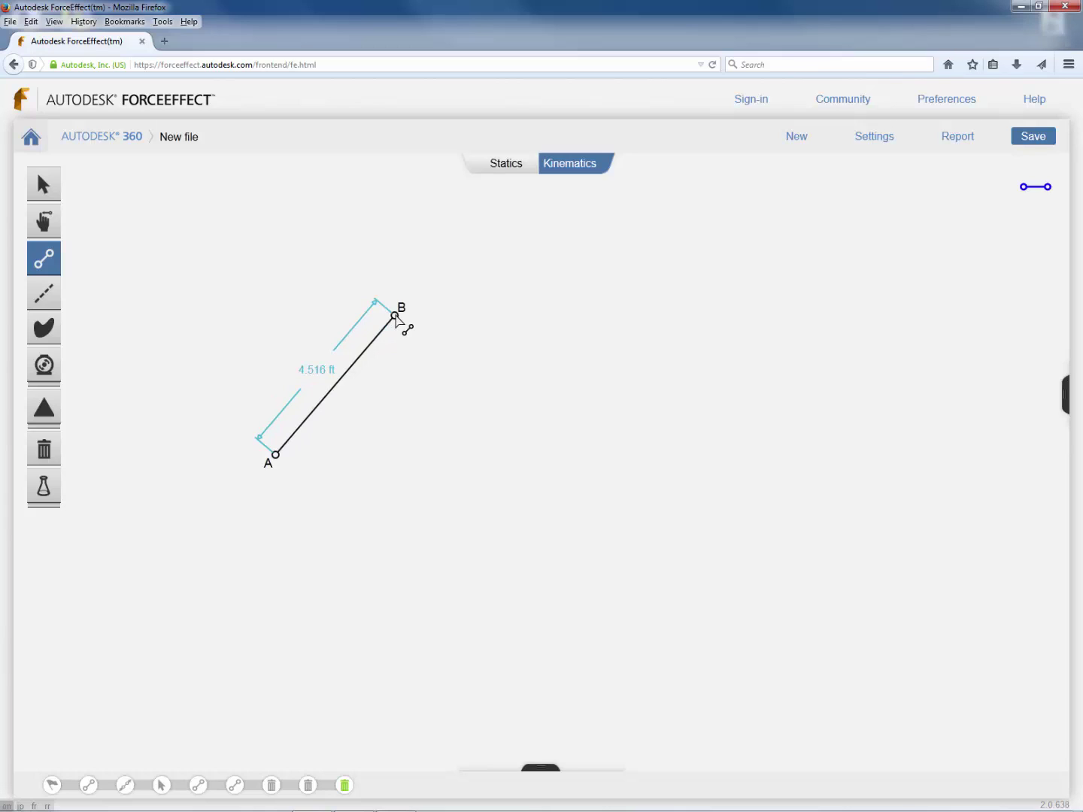
left_click_drag(395, 315, 729, 457)
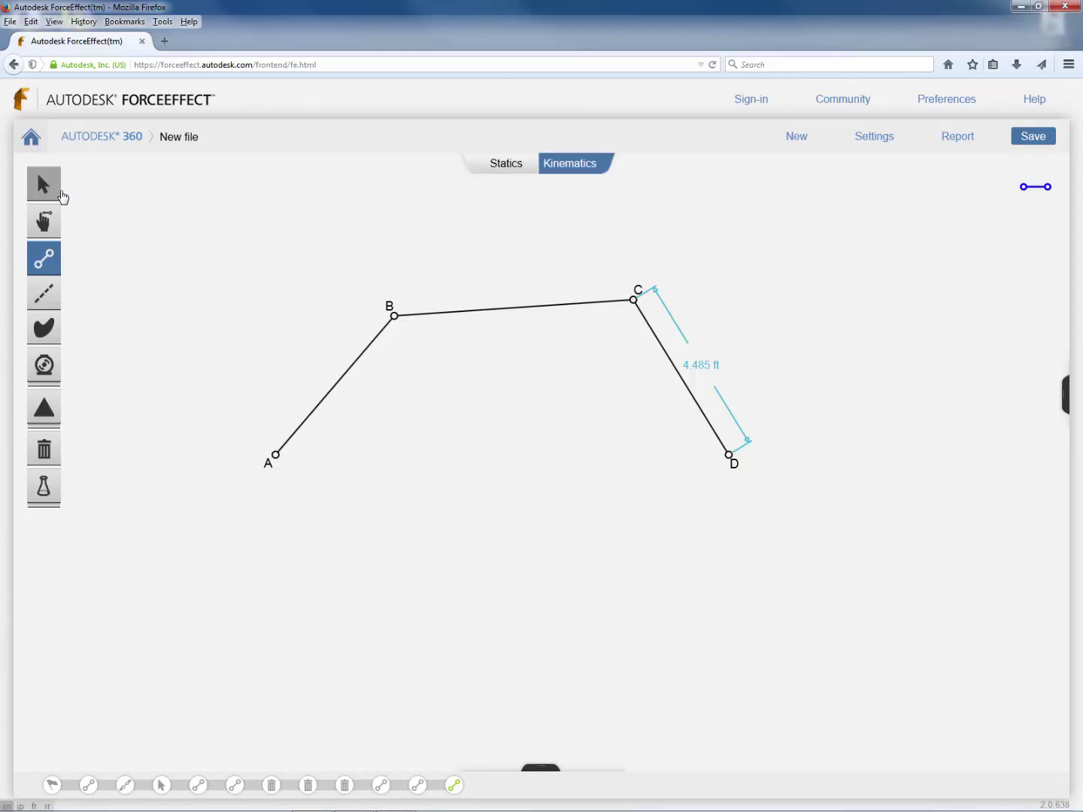
left_click(44, 185)
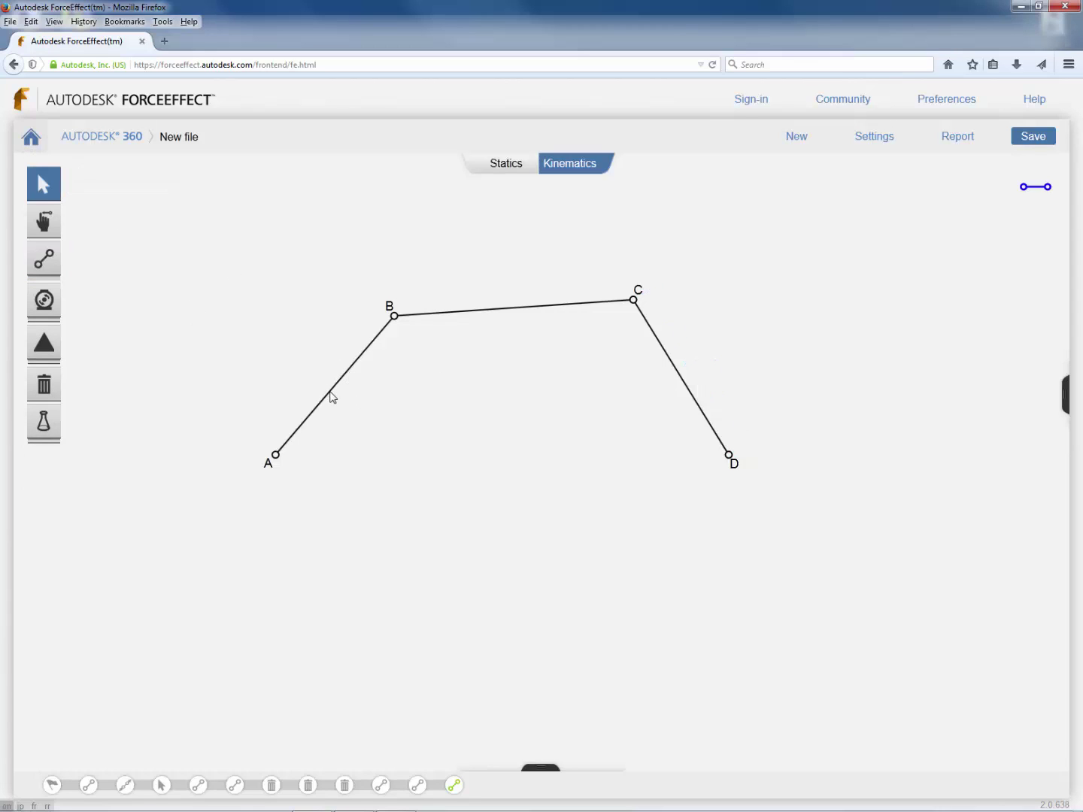
left_click(330, 392)
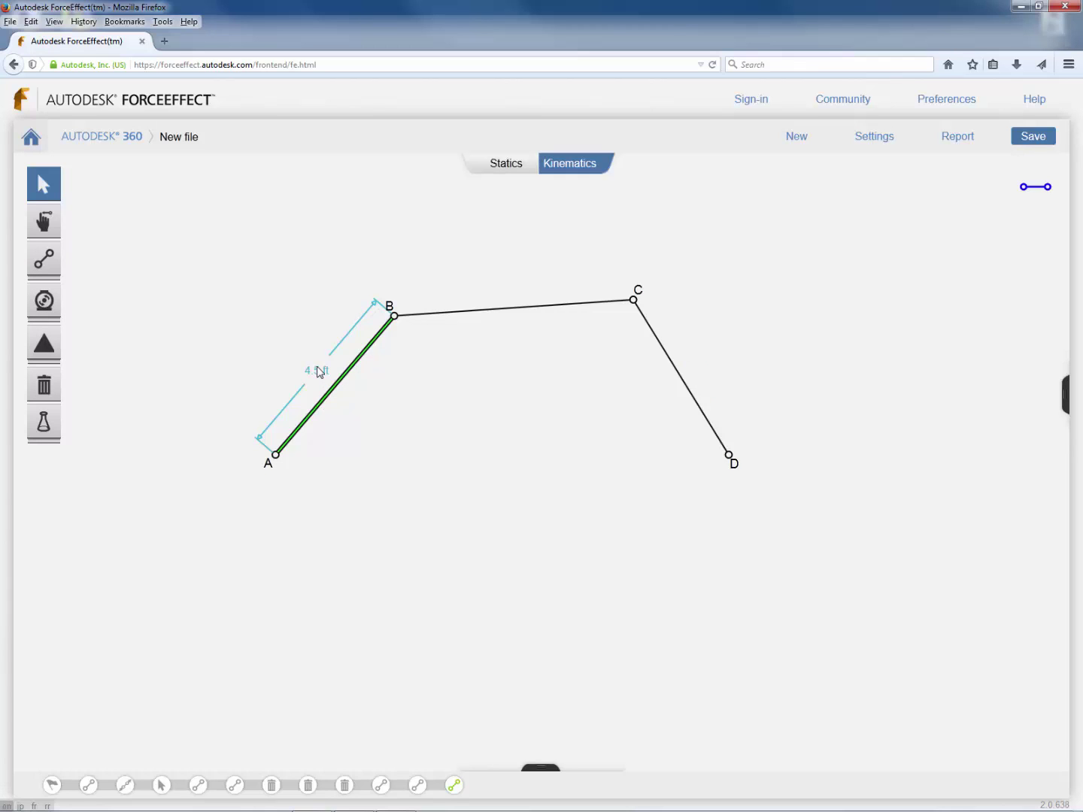
left_click(319, 373)
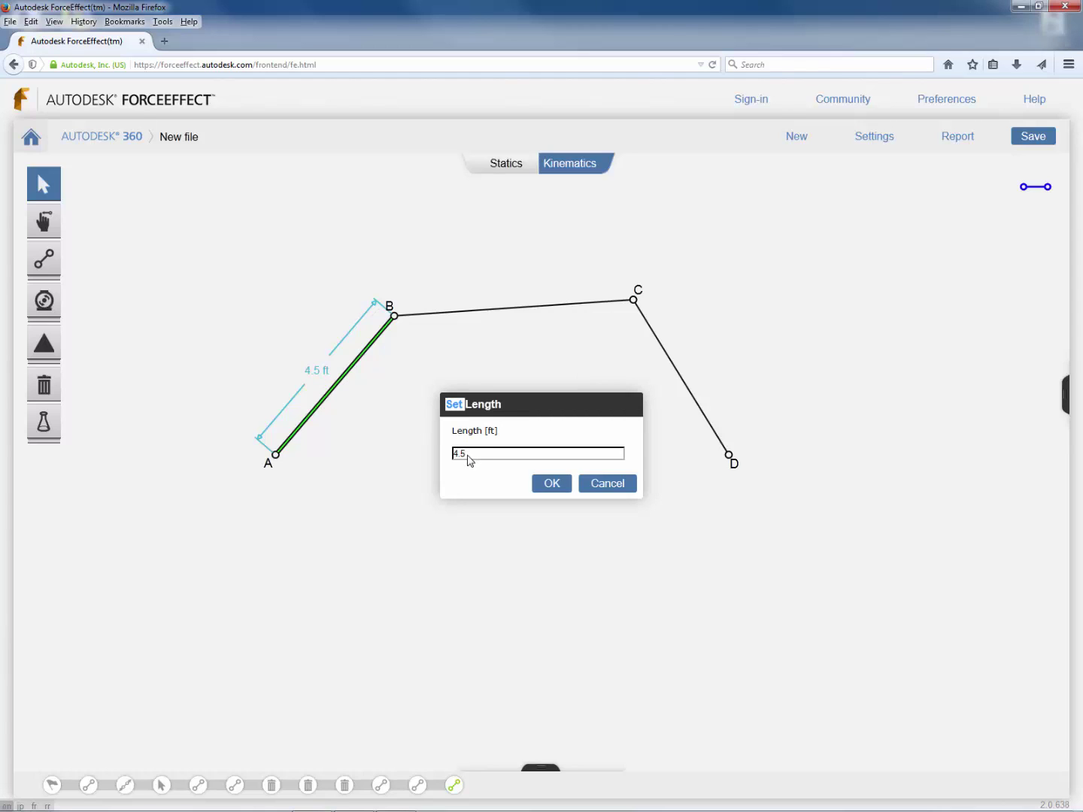
key("Return")
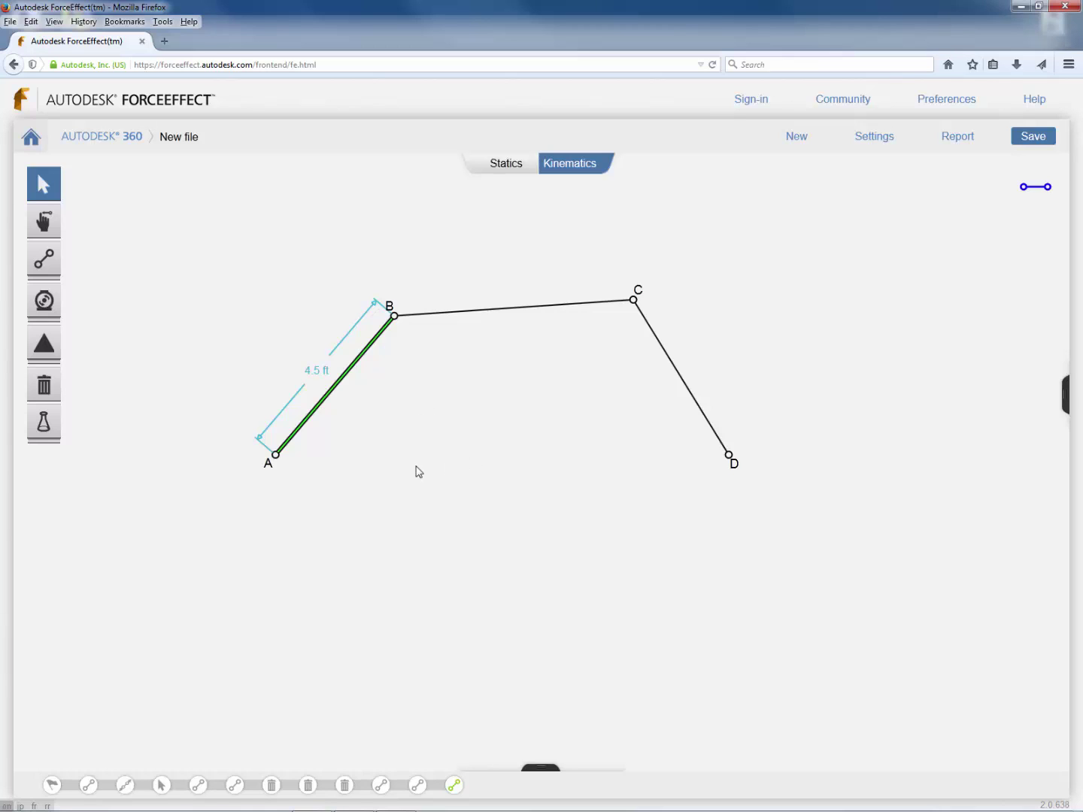
left_click(319, 376)
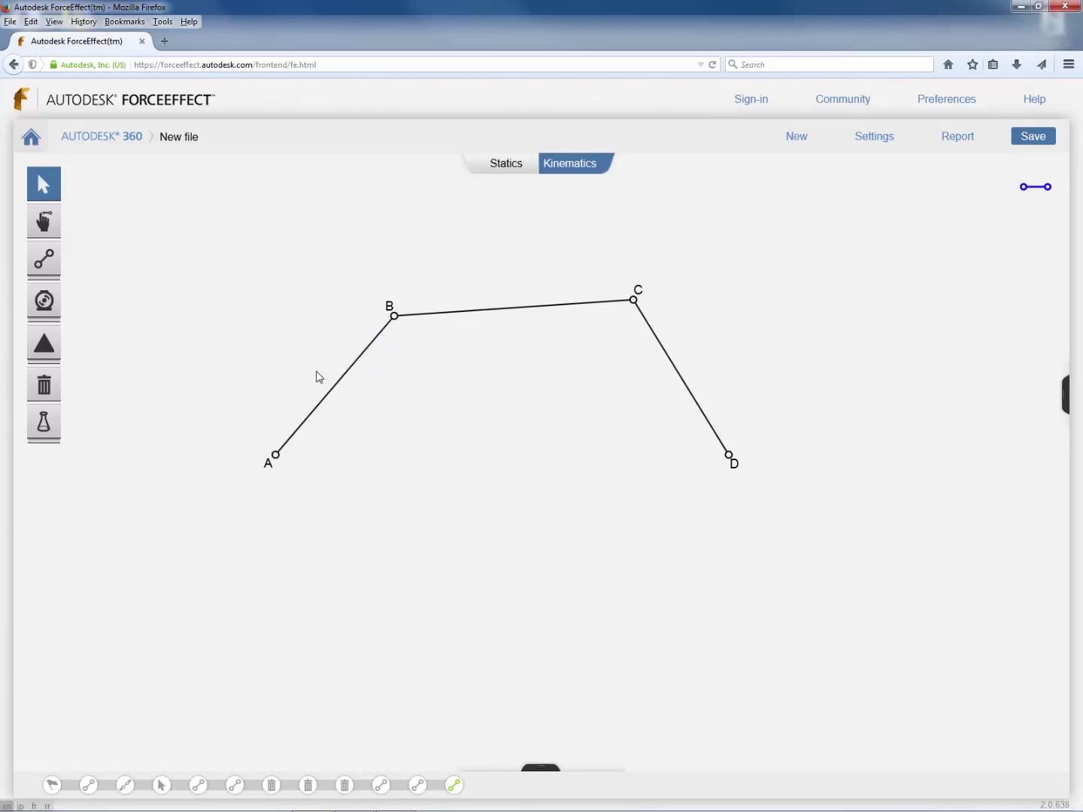
left_click(334, 392)
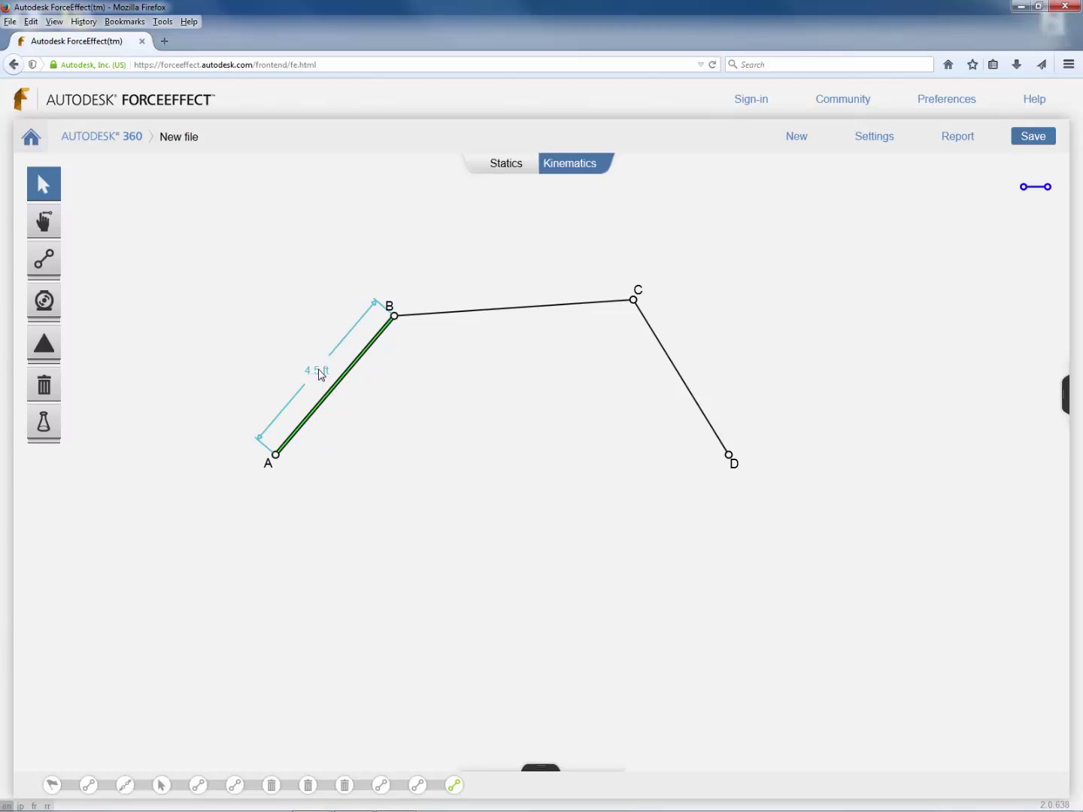
left_click(320, 372)
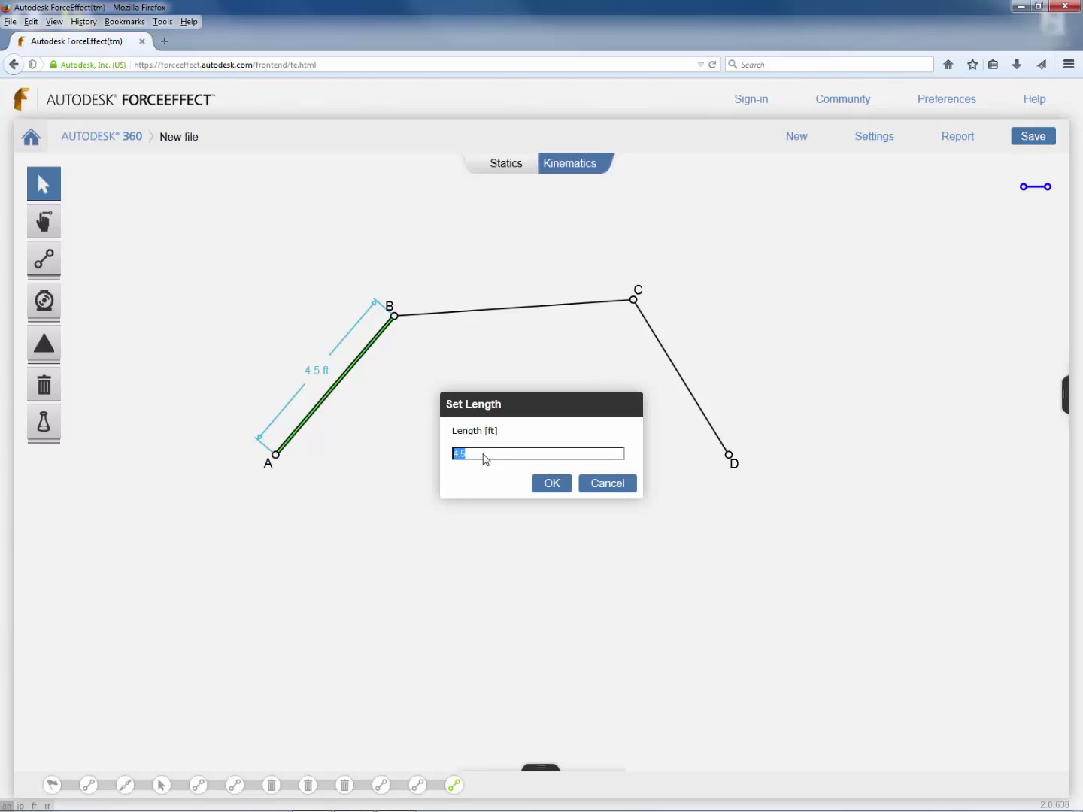
key("Return")
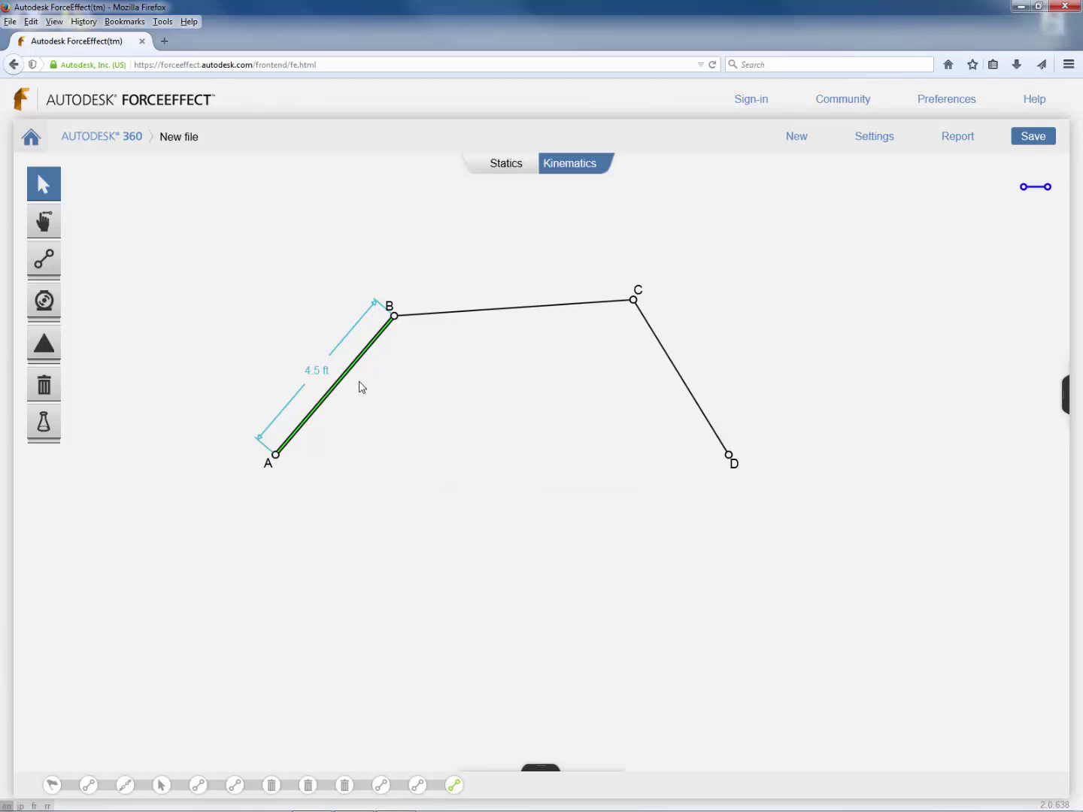
key("Escape")
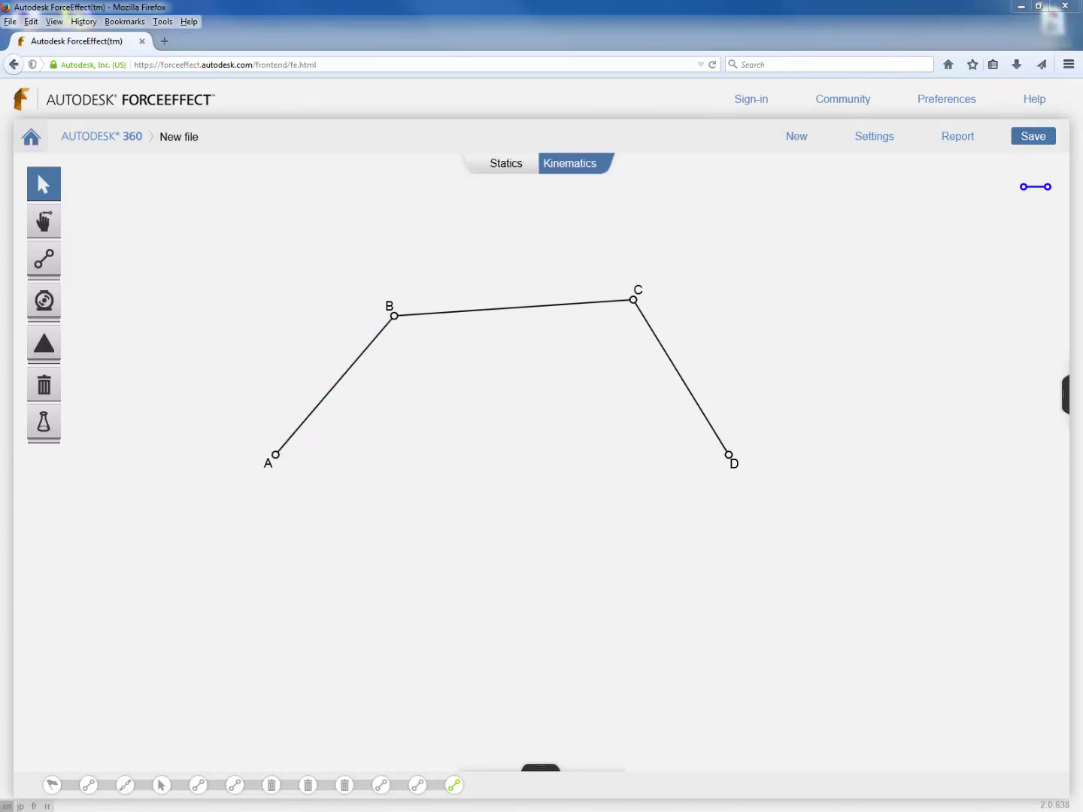
- Set the length of link AB to 5 ft
left_click(336, 388)
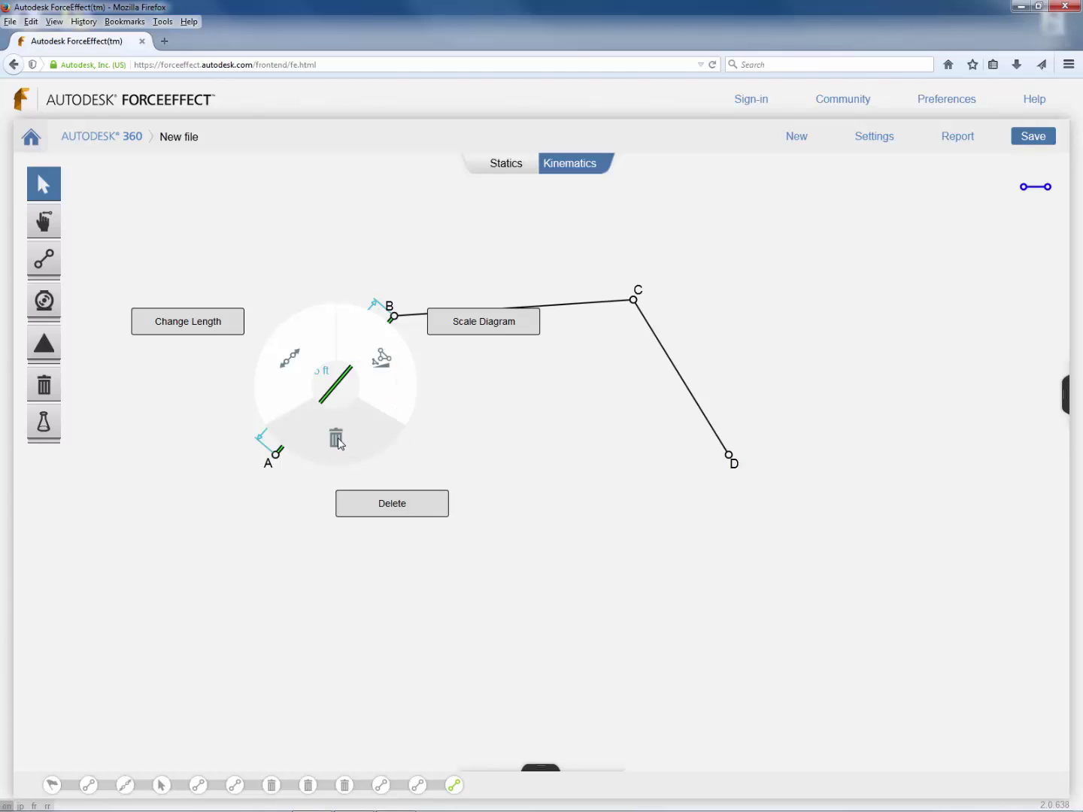
left_click(293, 361)
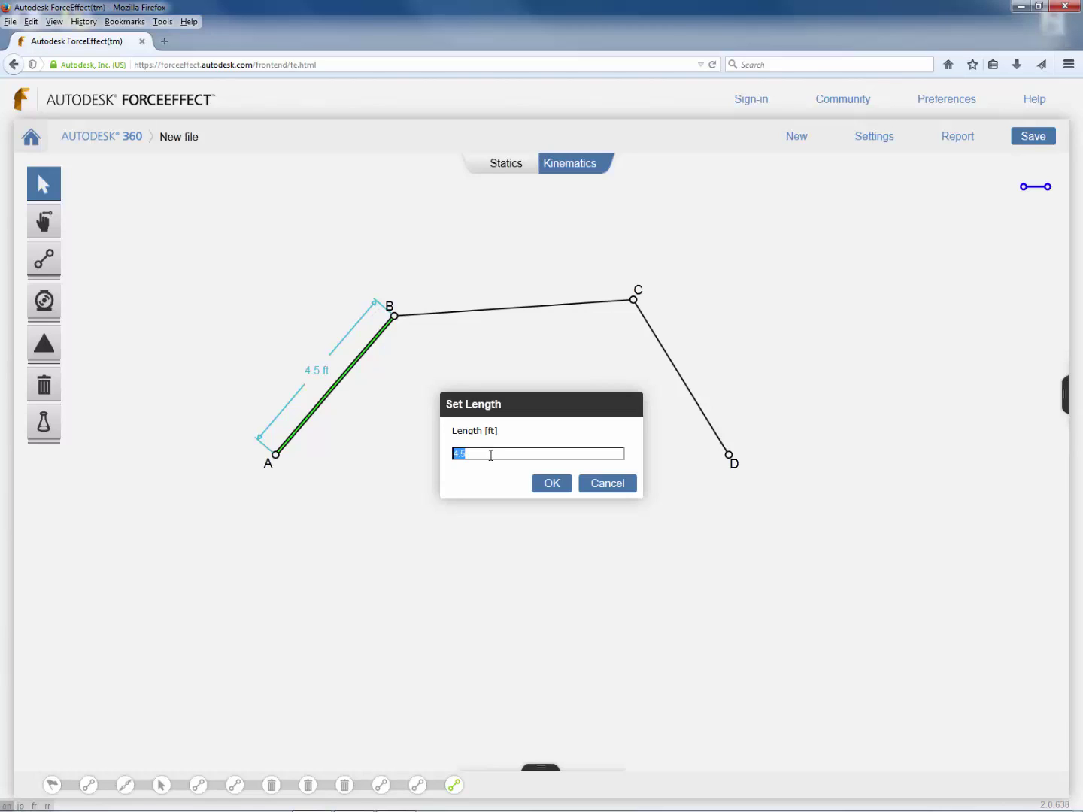
type("5")
left_click(536, 485)
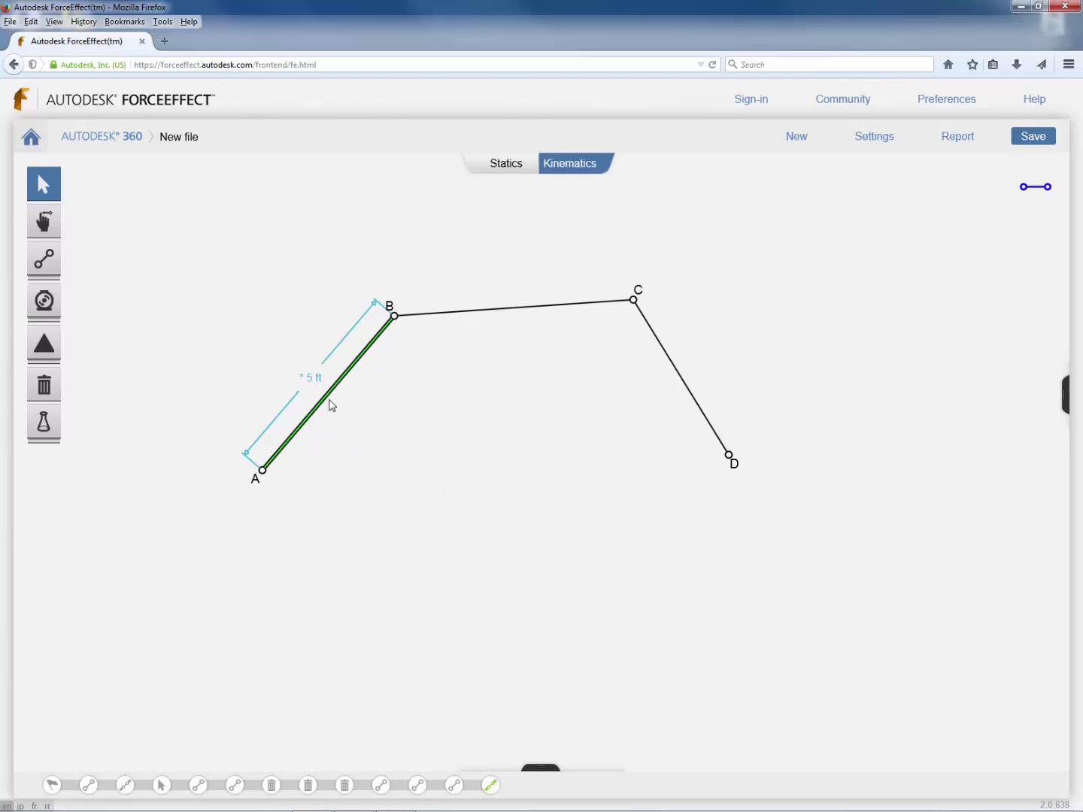
- Set the length of the connecting link BC to 7 ft
left_click(550, 311)
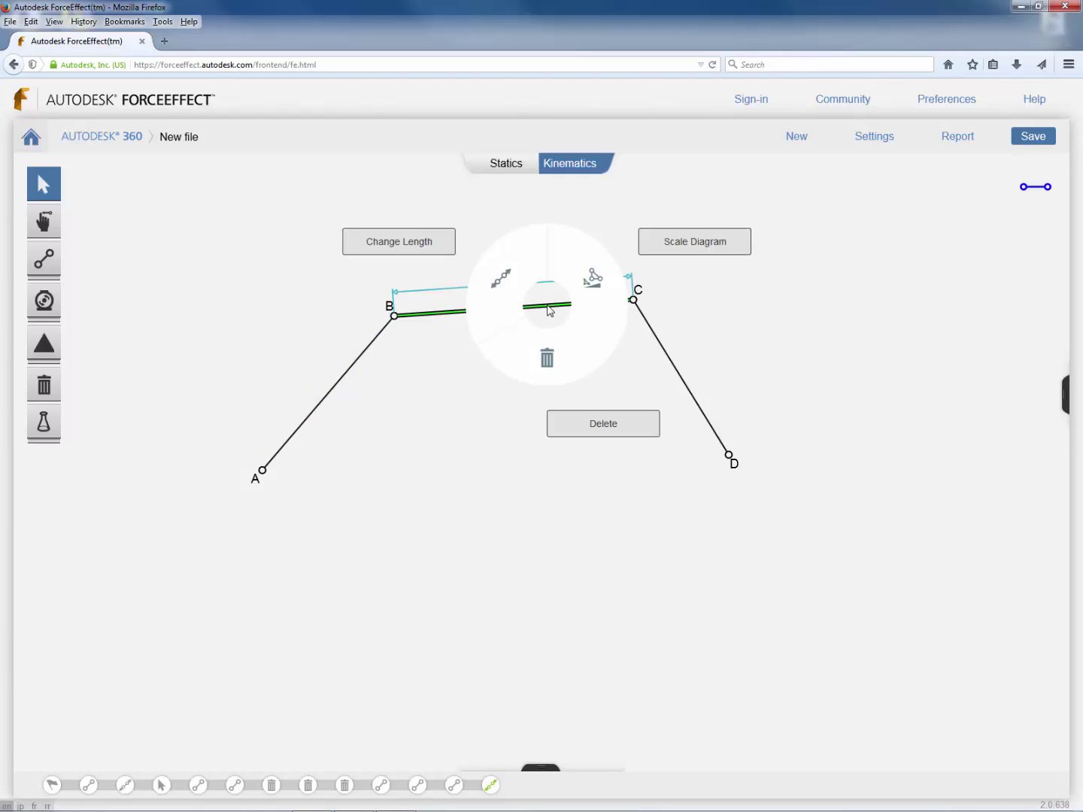
left_click(500, 280)
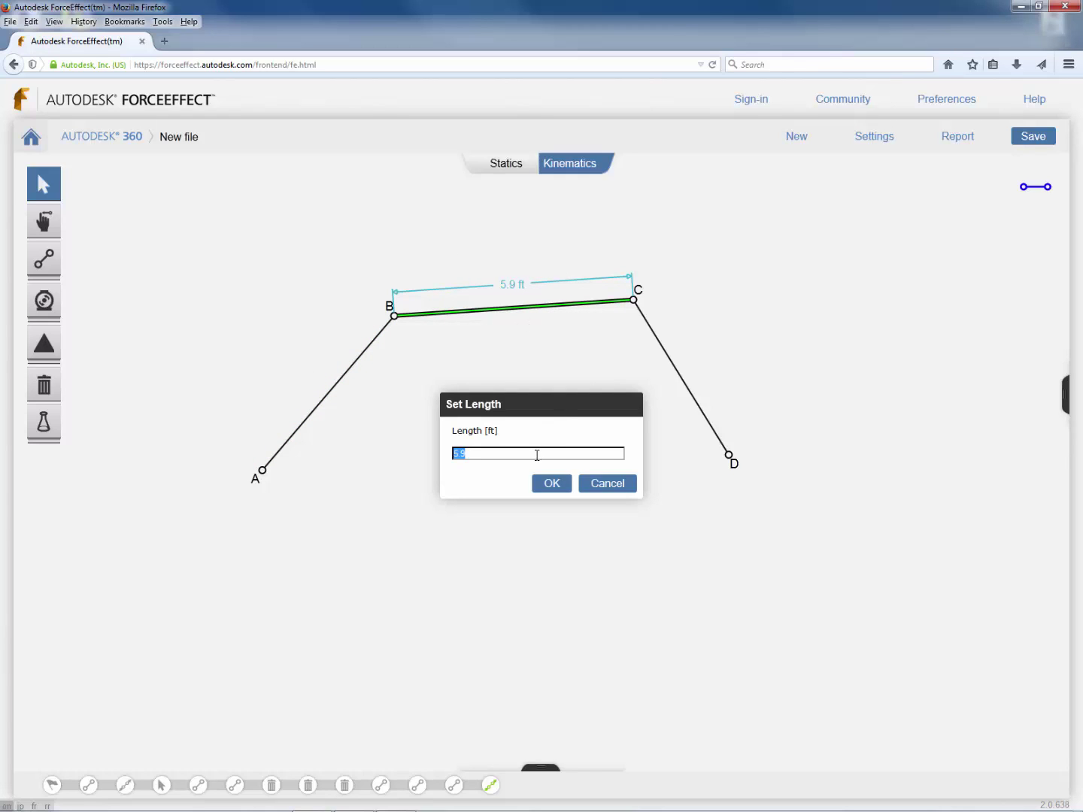
type("7")
left_click(552, 483)
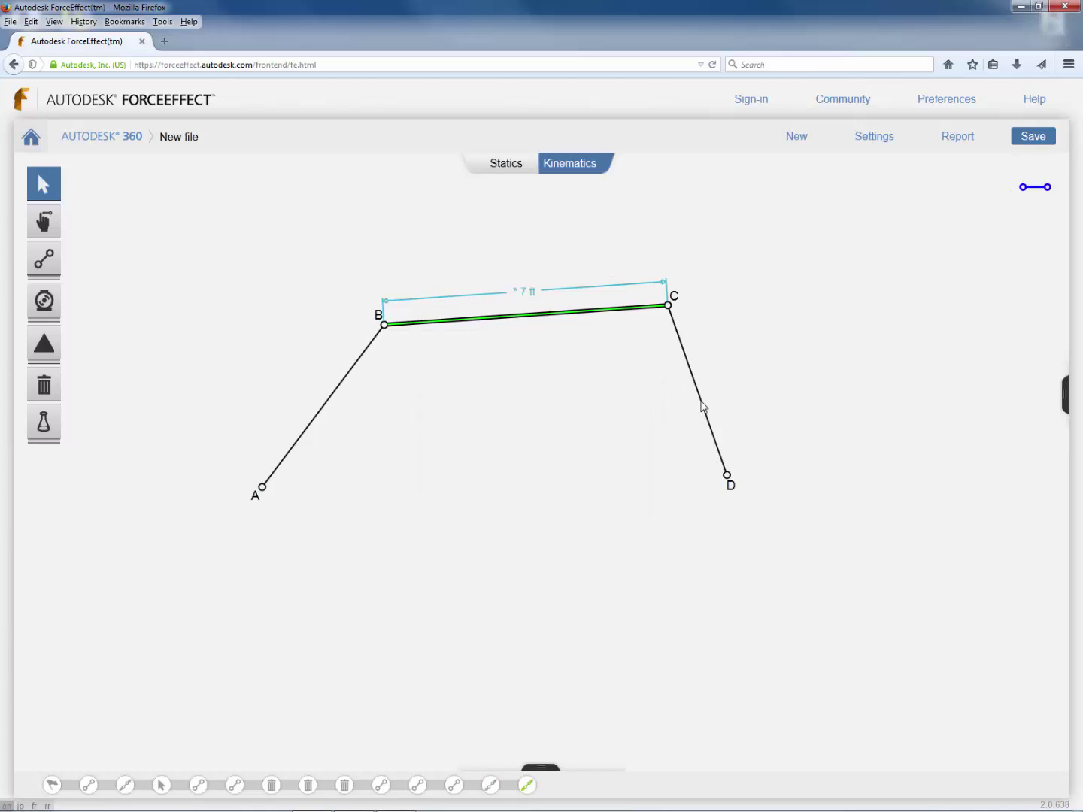
- Set the length of link CD to 5 ft
left_click(702, 408)
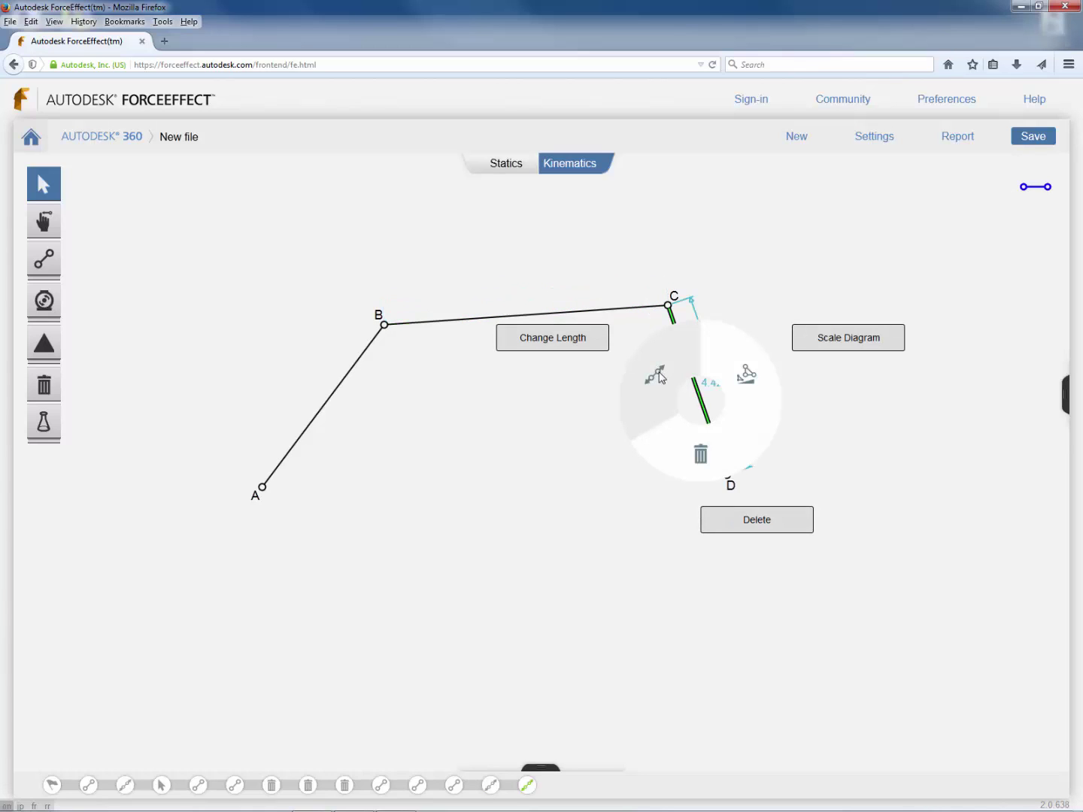
left_click(656, 376)
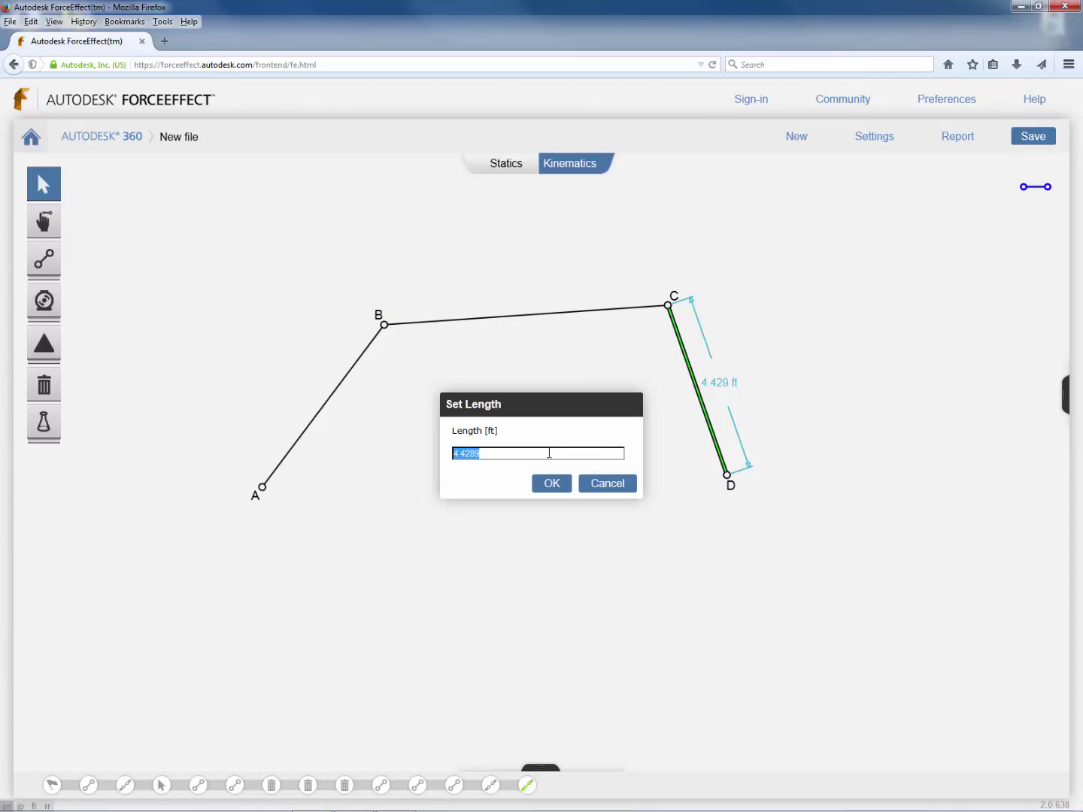
type("5")
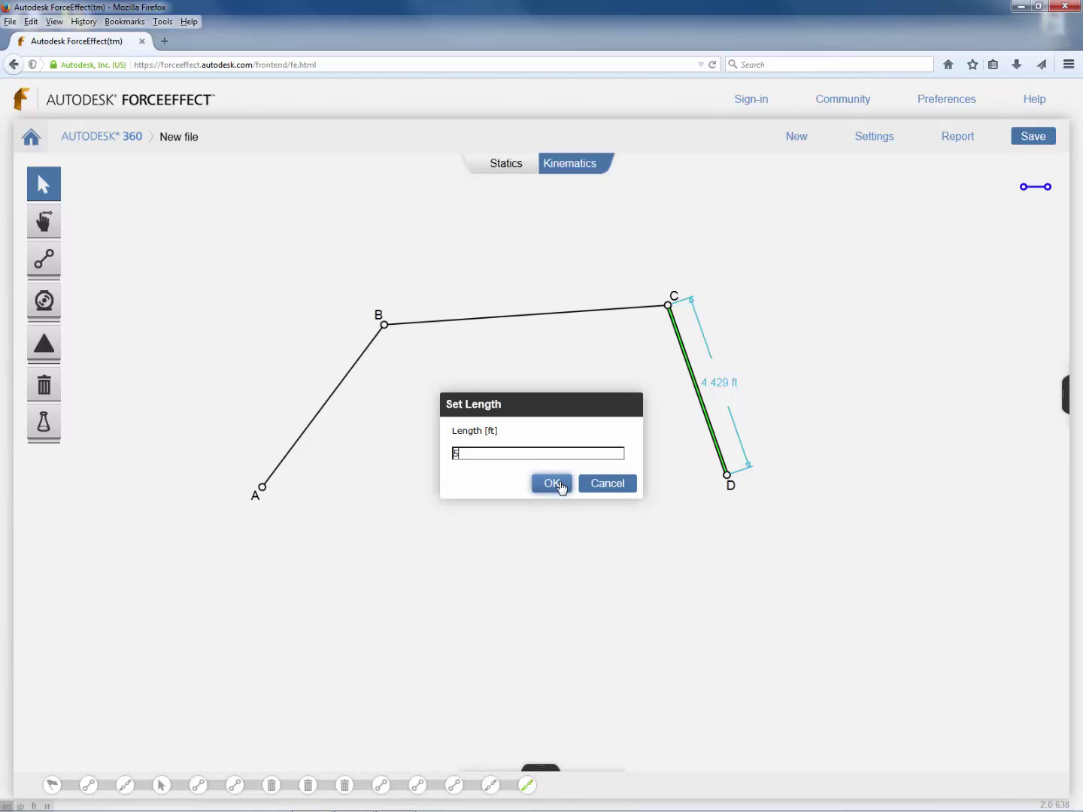
left_click(560, 486)
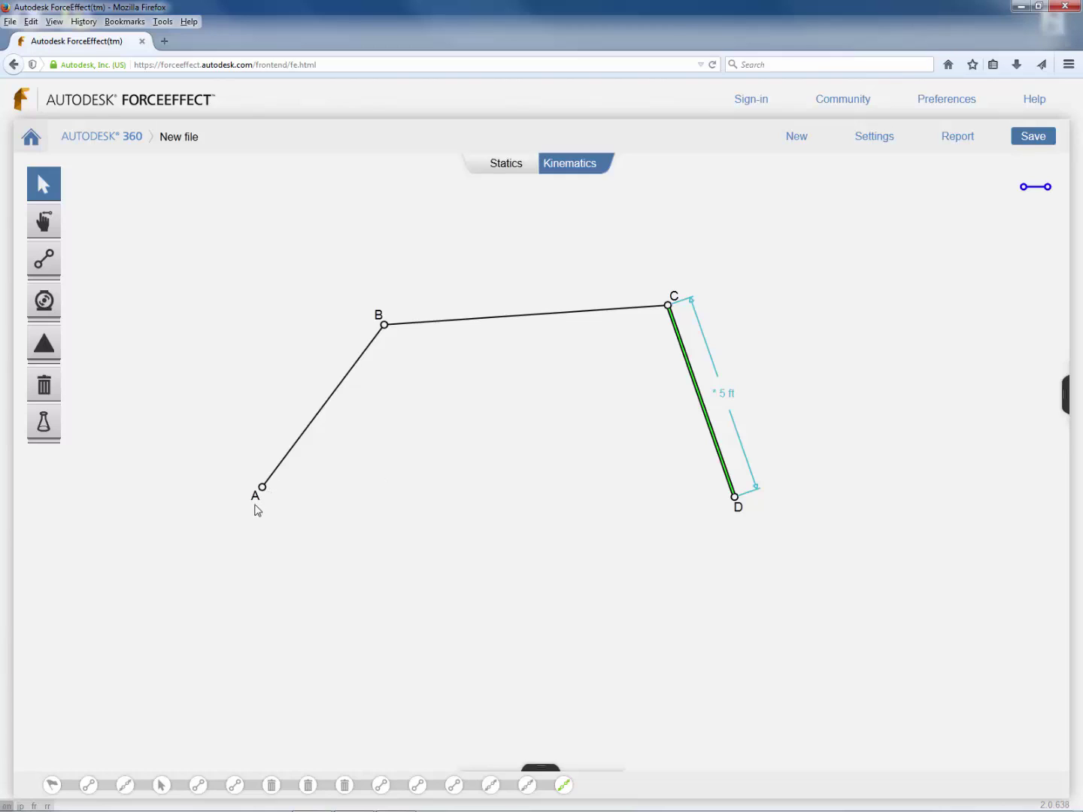
- Add fixed pin supports at the two free end joints A and D of the linkage
left_click(46, 347)
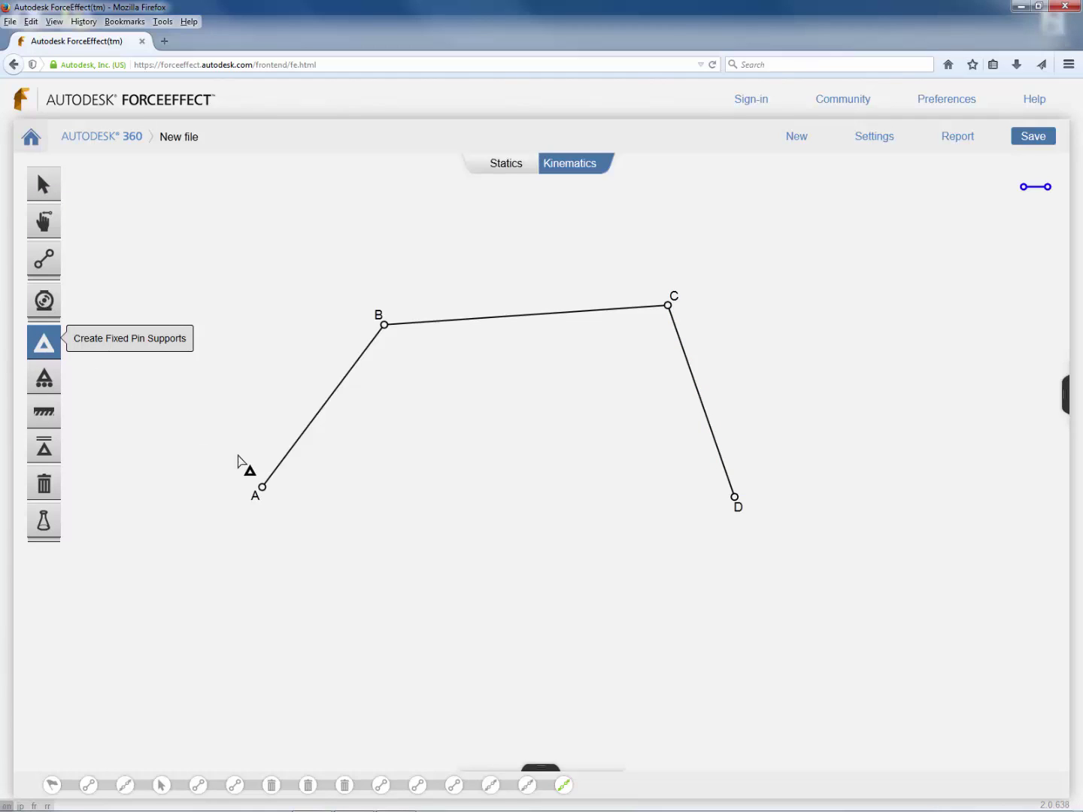
left_click(262, 489)
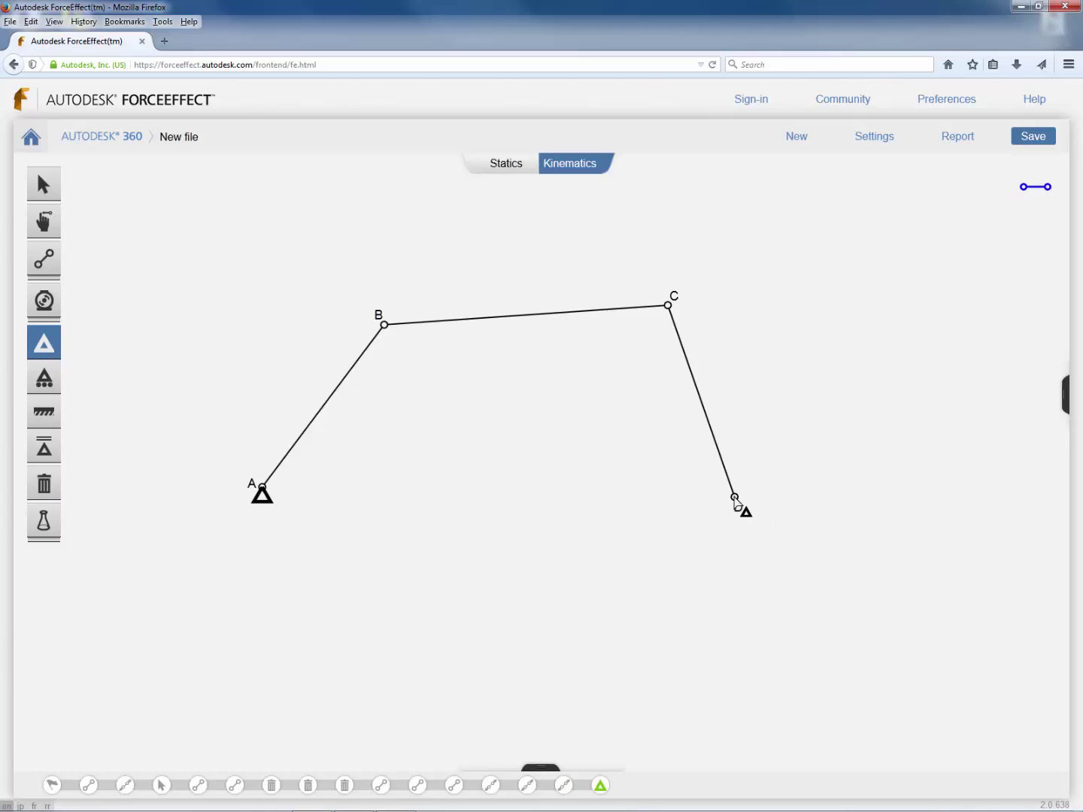
left_click(736, 499)
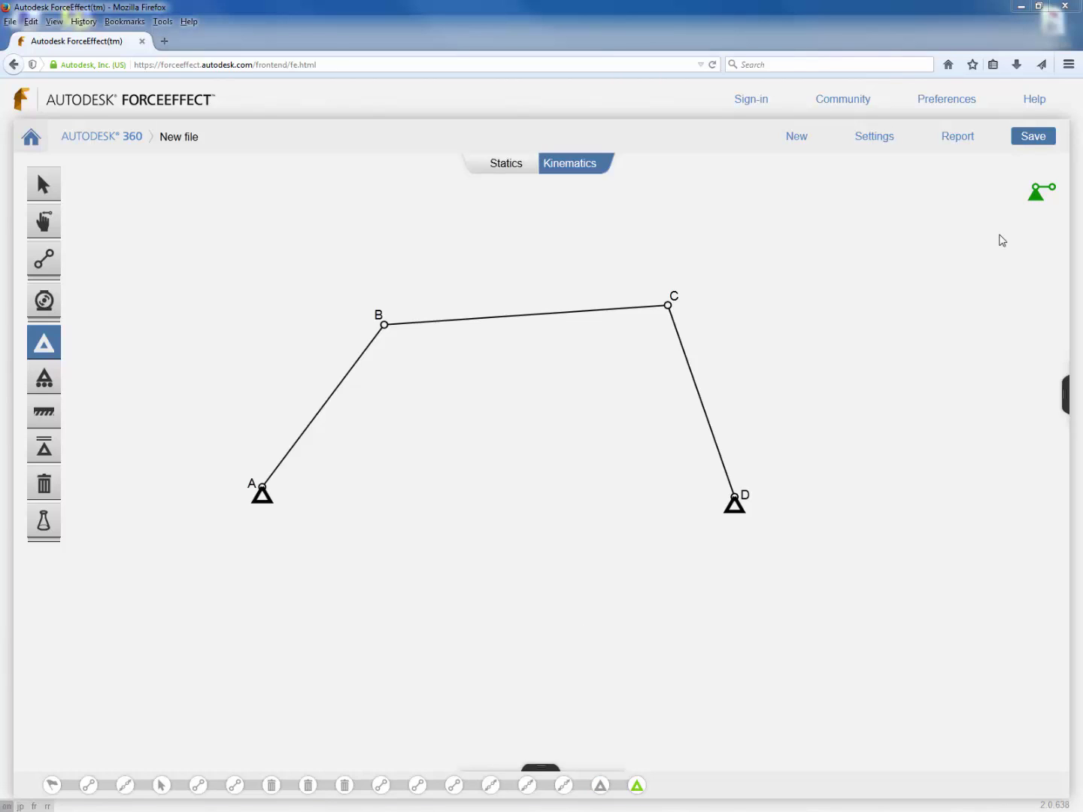
mouse_move(1038, 198)
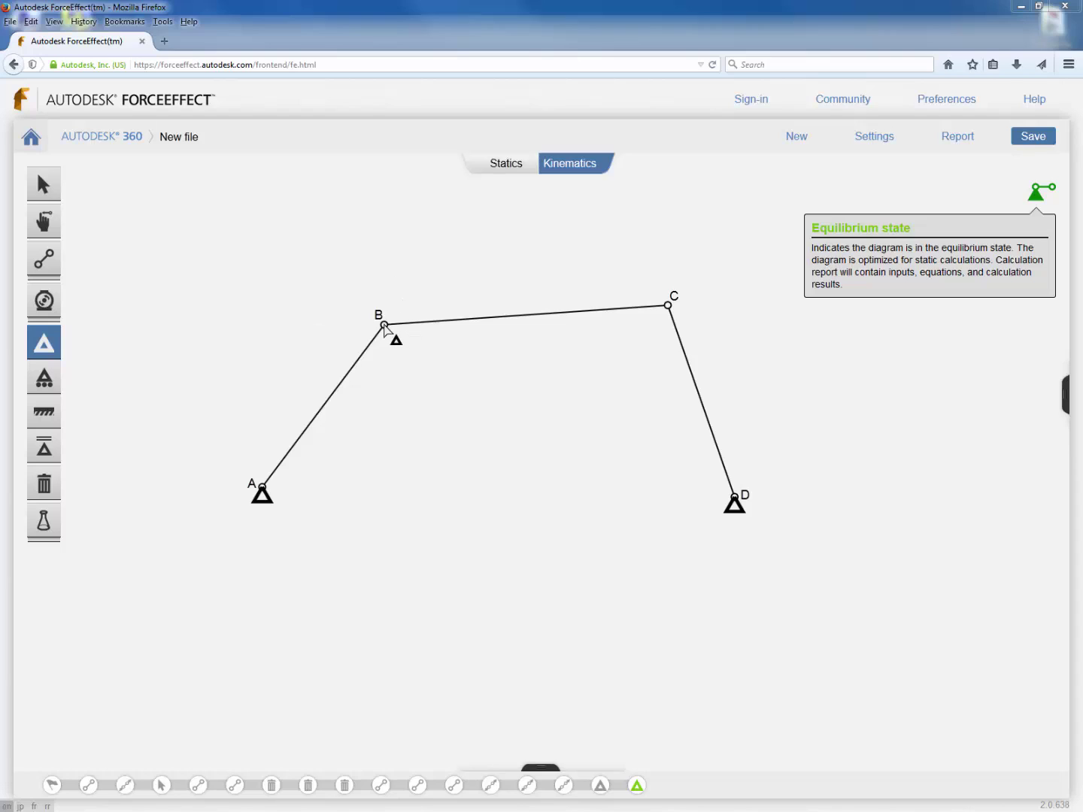
- Mark joints B and C of the linkage as trace points
key("Escape")
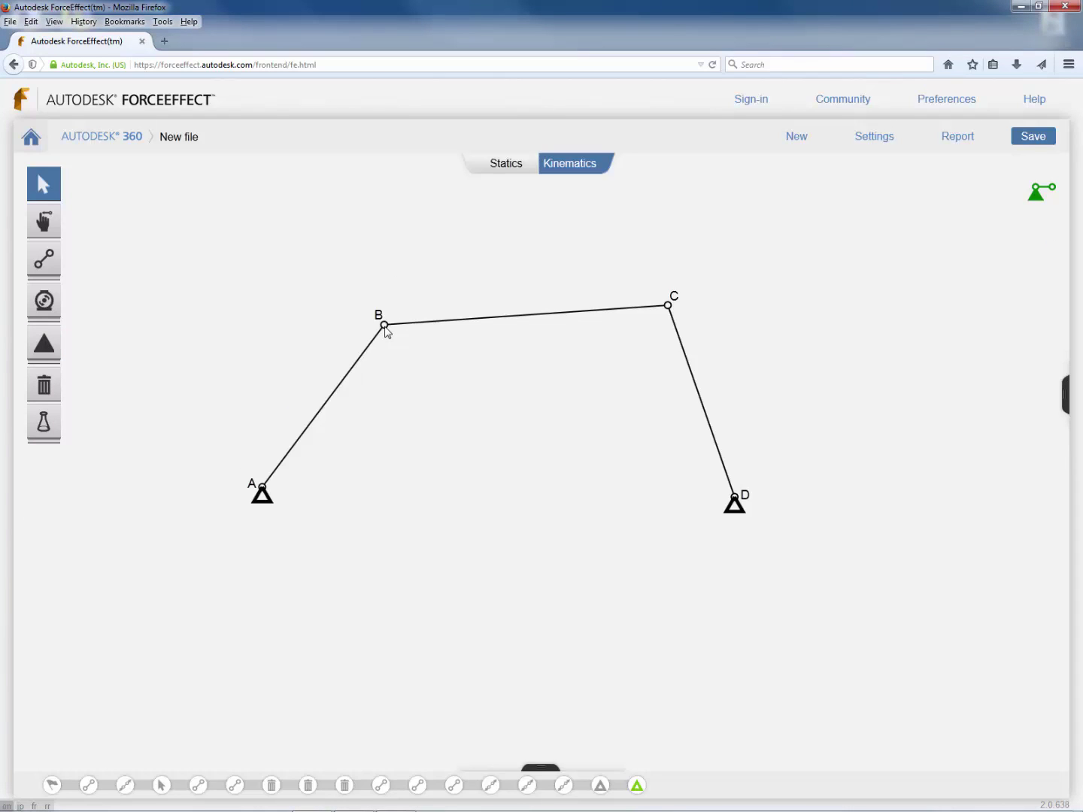
left_click(385, 328)
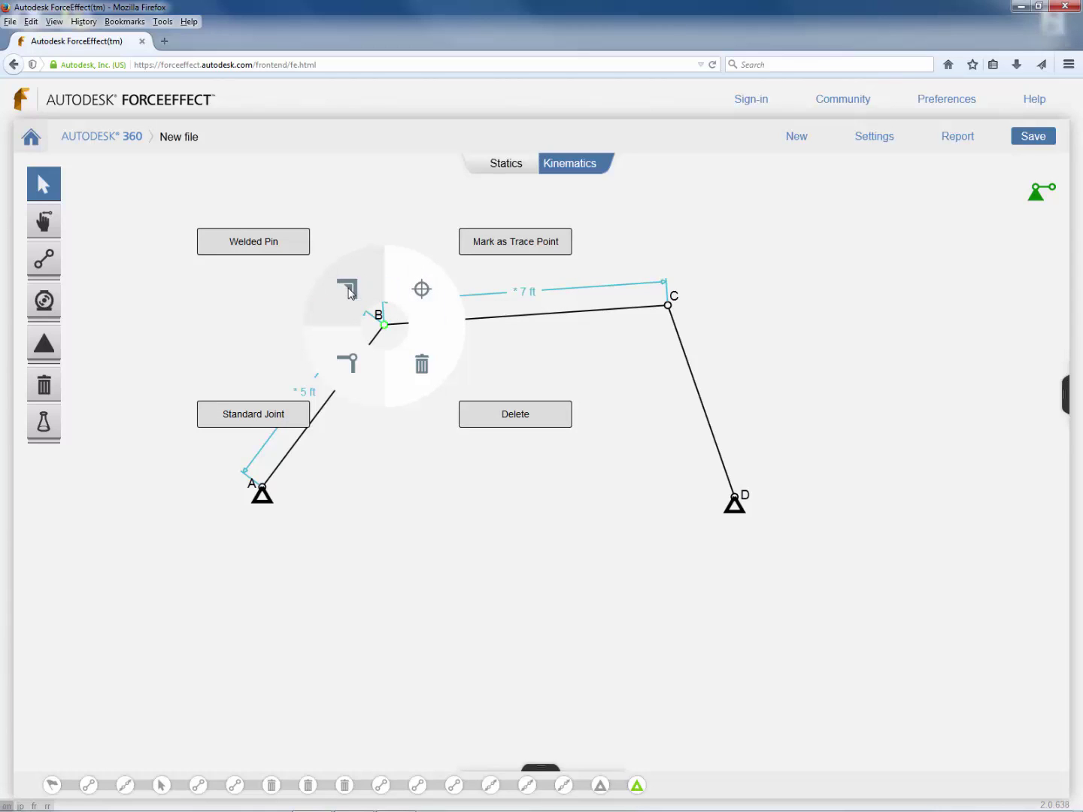
left_click(421, 290)
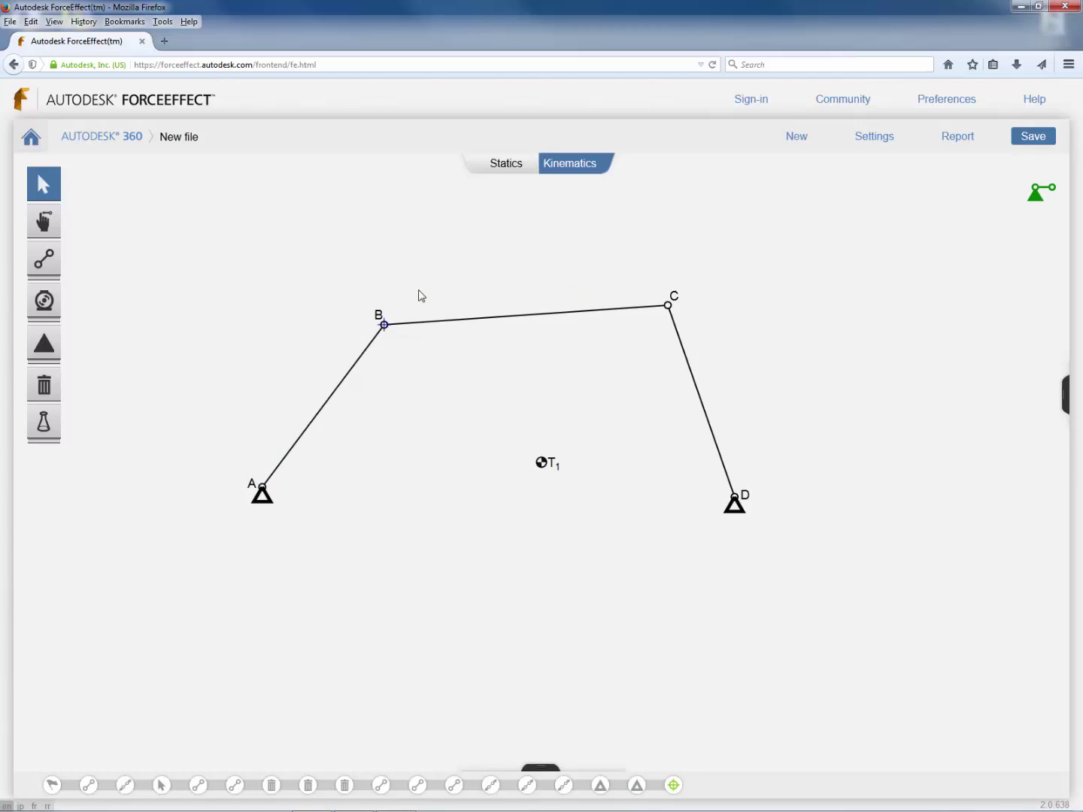
left_click(667, 306)
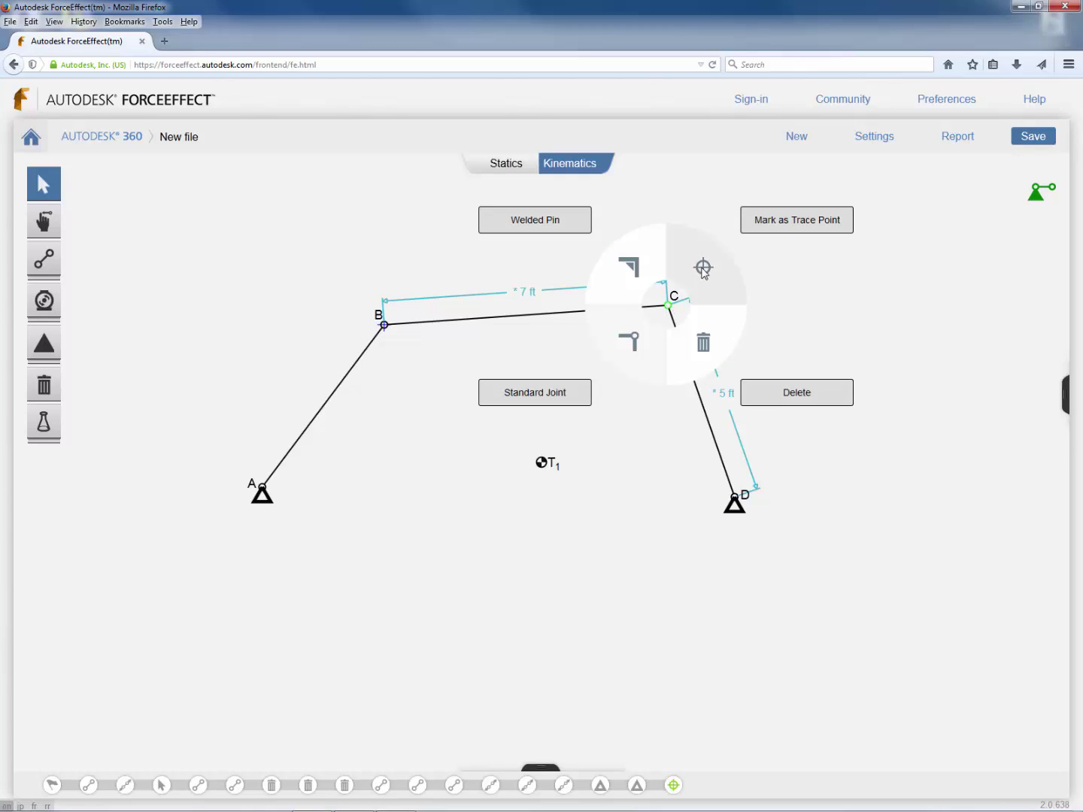
left_click(706, 269)
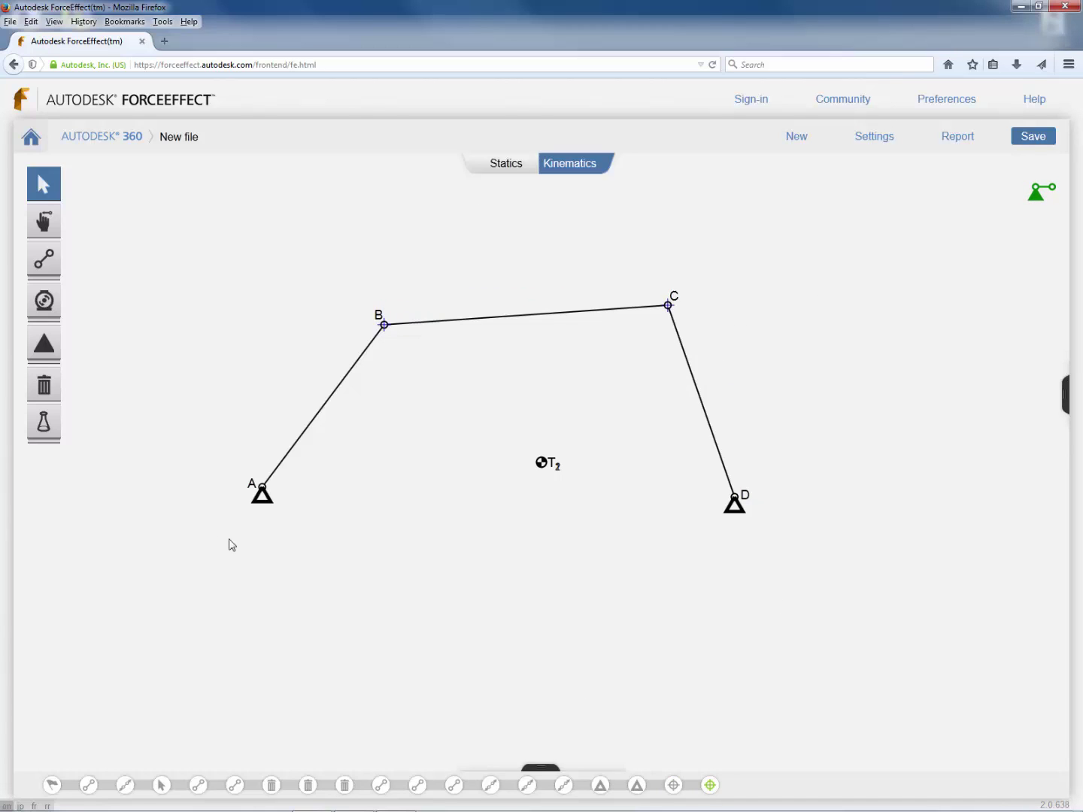
- Move joint B and then joint C with the kinematic drag tool to exercise the linkage's motion
left_click(44, 223)
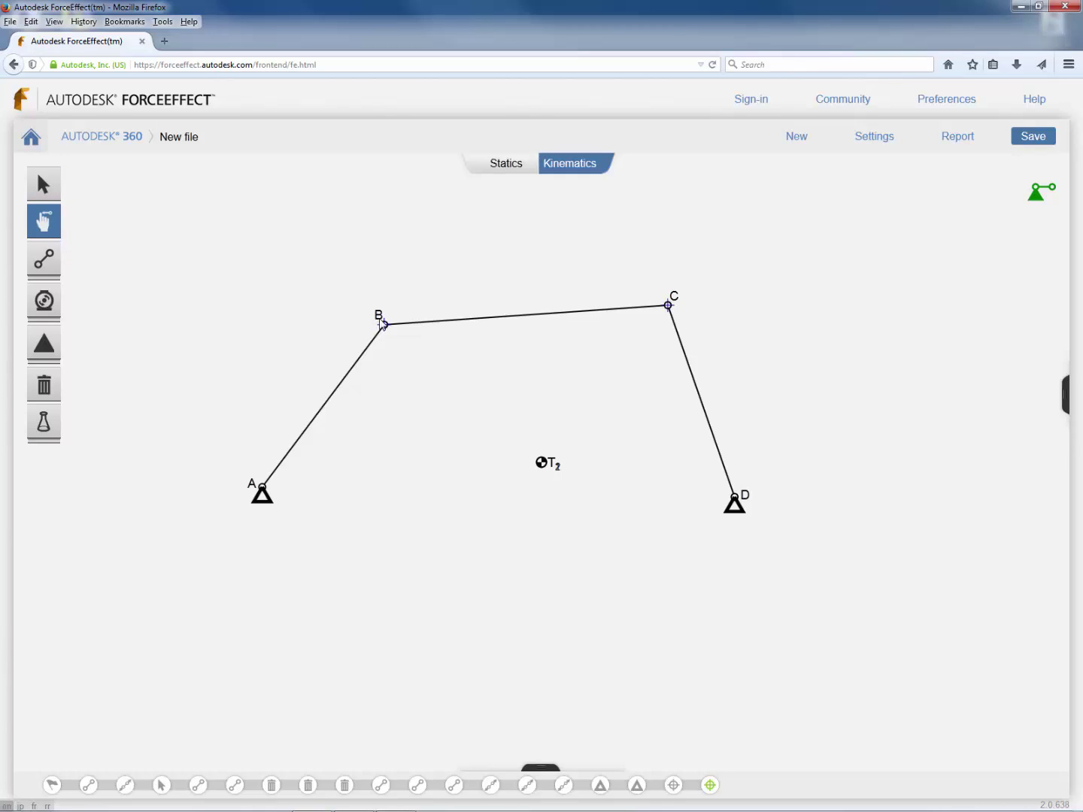
left_click_drag(389, 339, 297, 308)
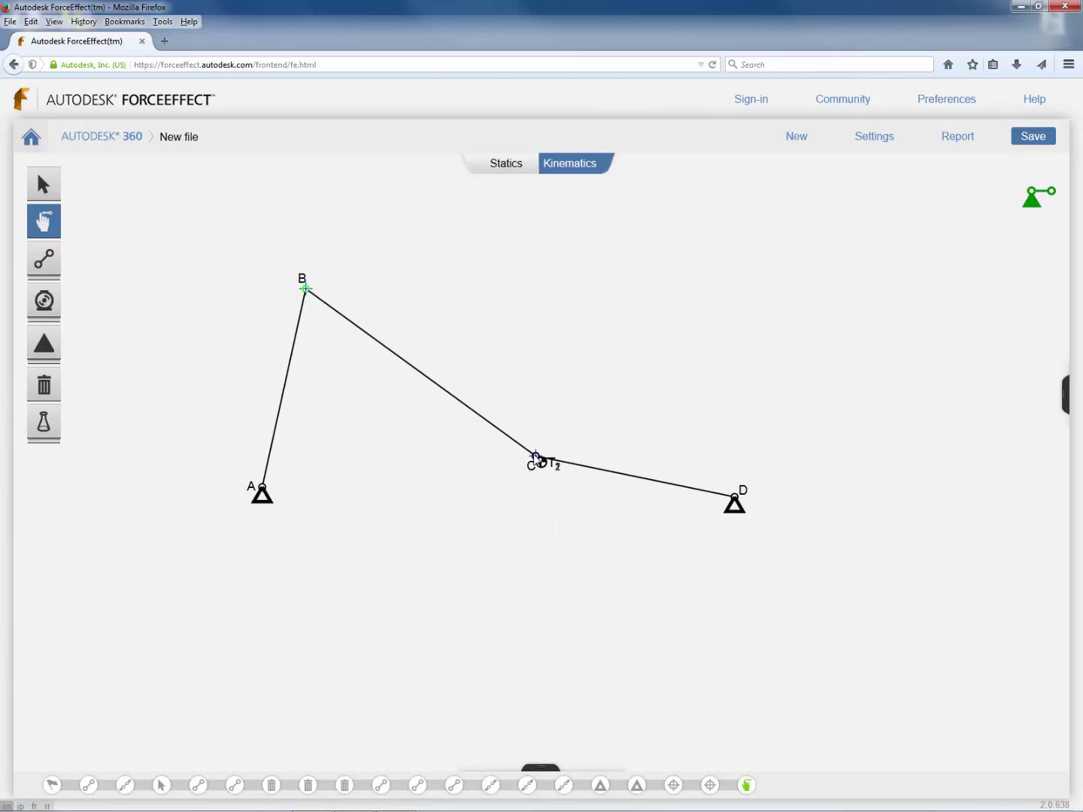
mouse_move(537, 458)
left_mouse_down()
mouse_move(580, 395)
mouse_move(721, 309)
mouse_move(826, 301)
mouse_move(737, 315)
mouse_move(773, 361)
left_mouse_up()
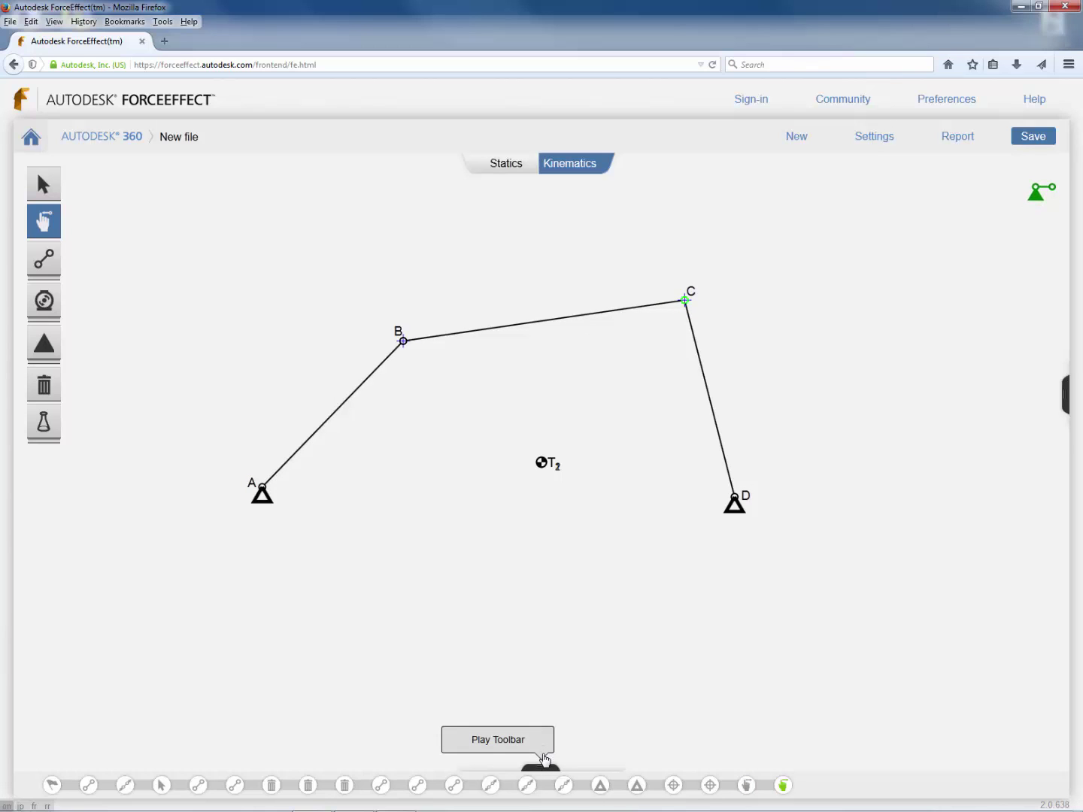
- View the help page on the animation tools and close it
left_click(541, 762)
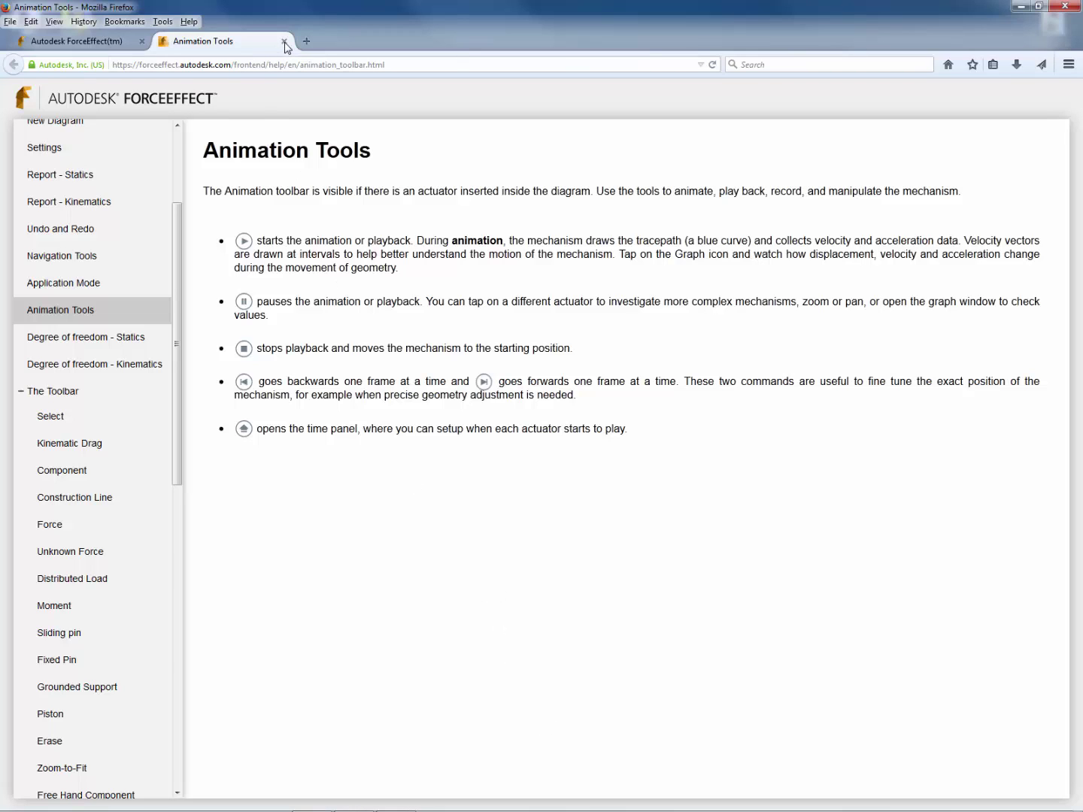
left_click(285, 42)
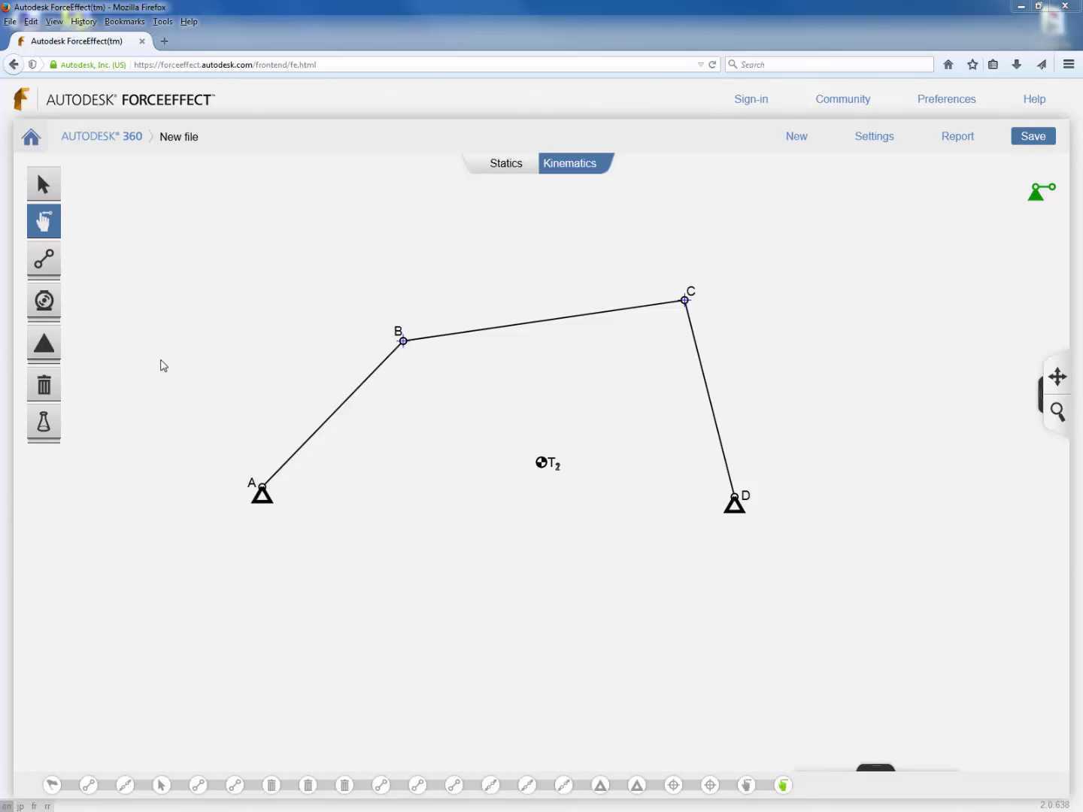
- Add a circular actuator at the pinned joint A of the four-bar linkage
left_click(44, 304)
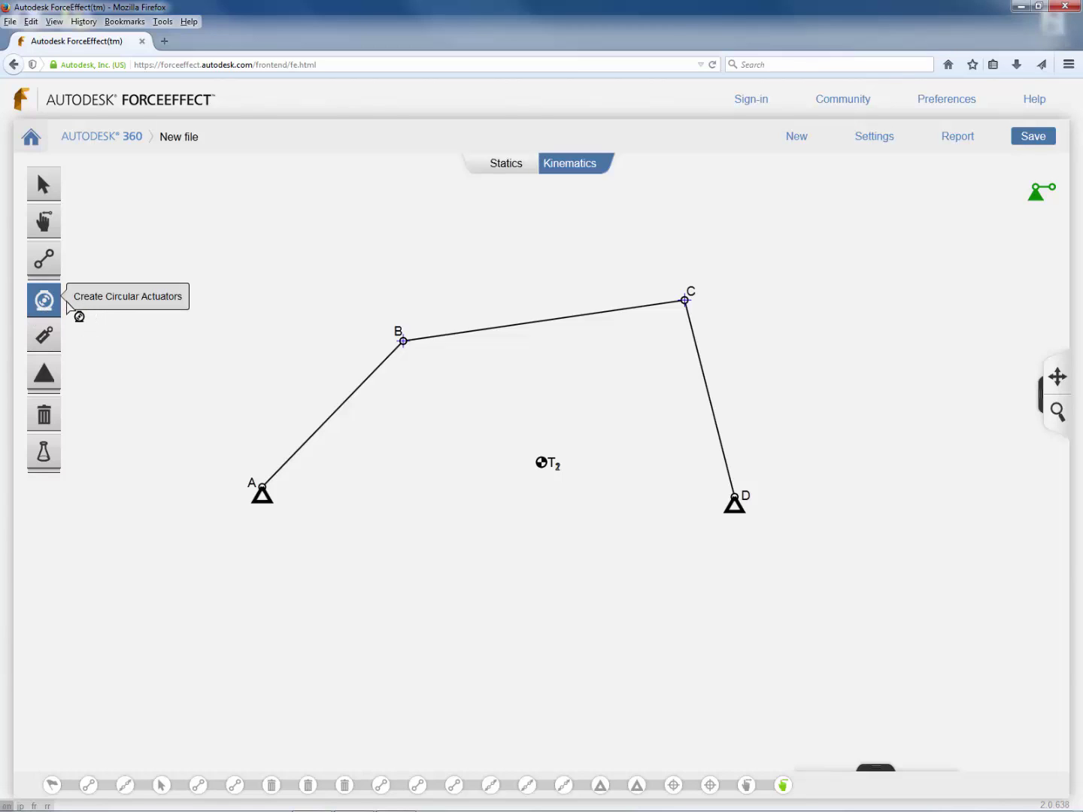
left_click(263, 491)
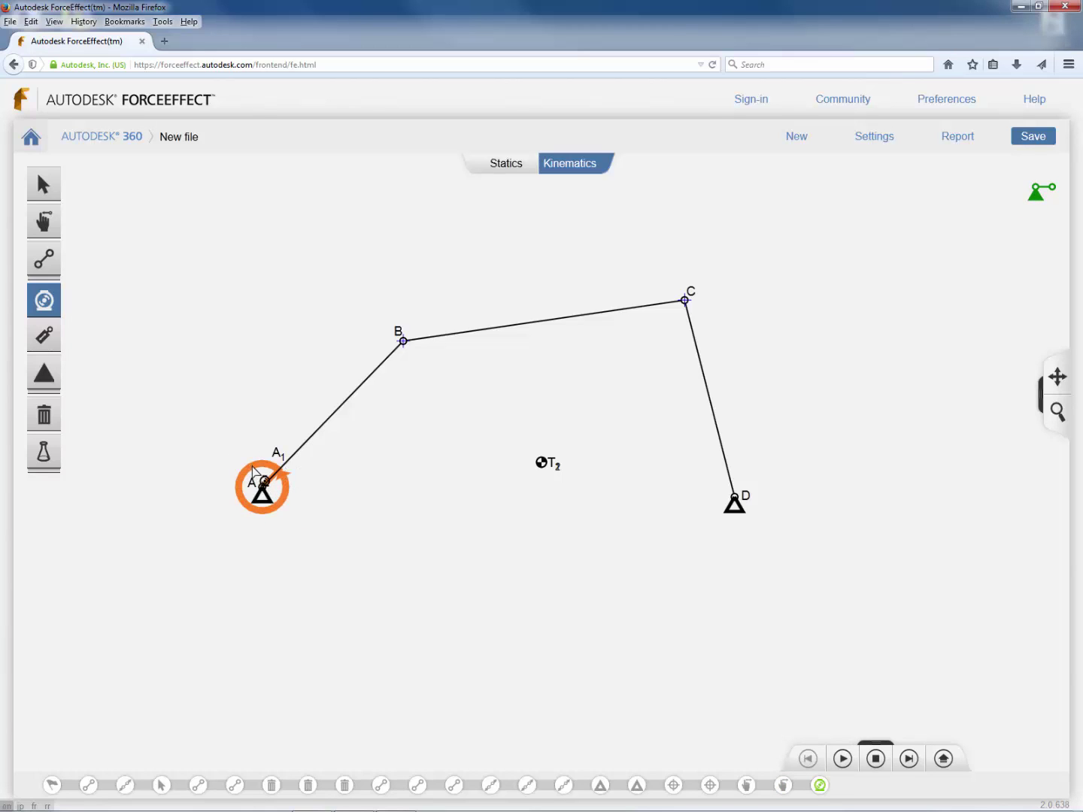
left_click(259, 472)
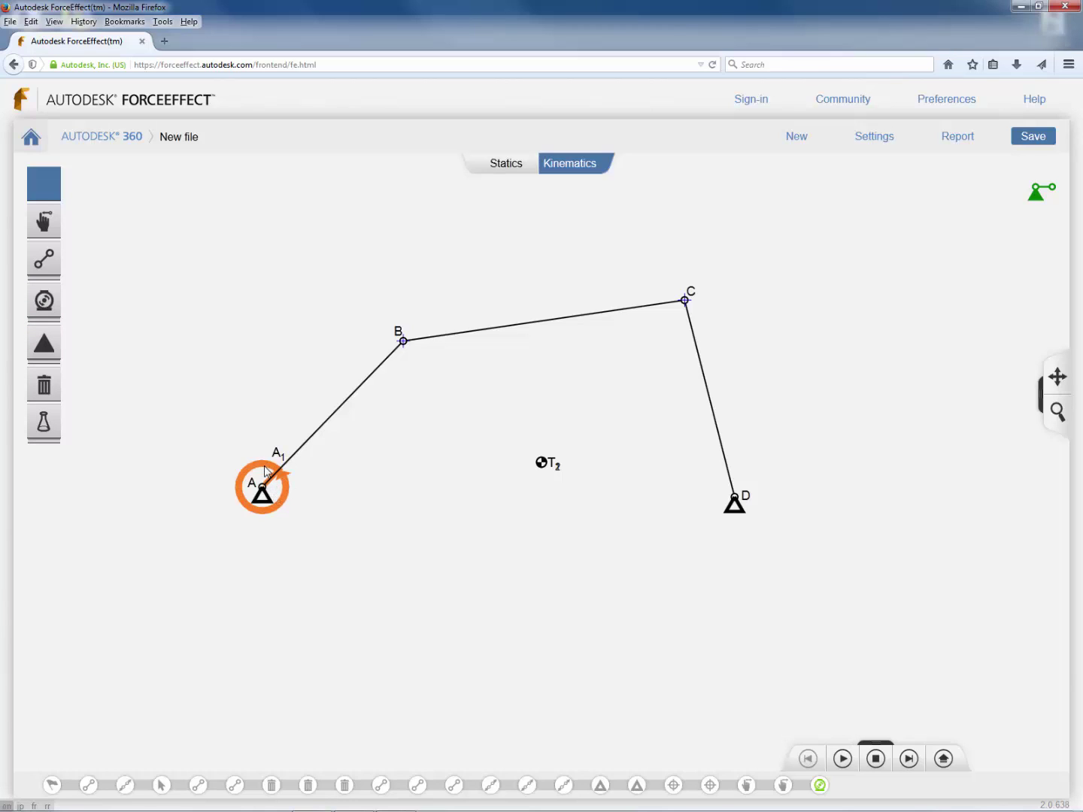
- Open the circular actuator's speed setting and accept a speed of 1 rps
left_click(265, 471)
left_click(258, 471)
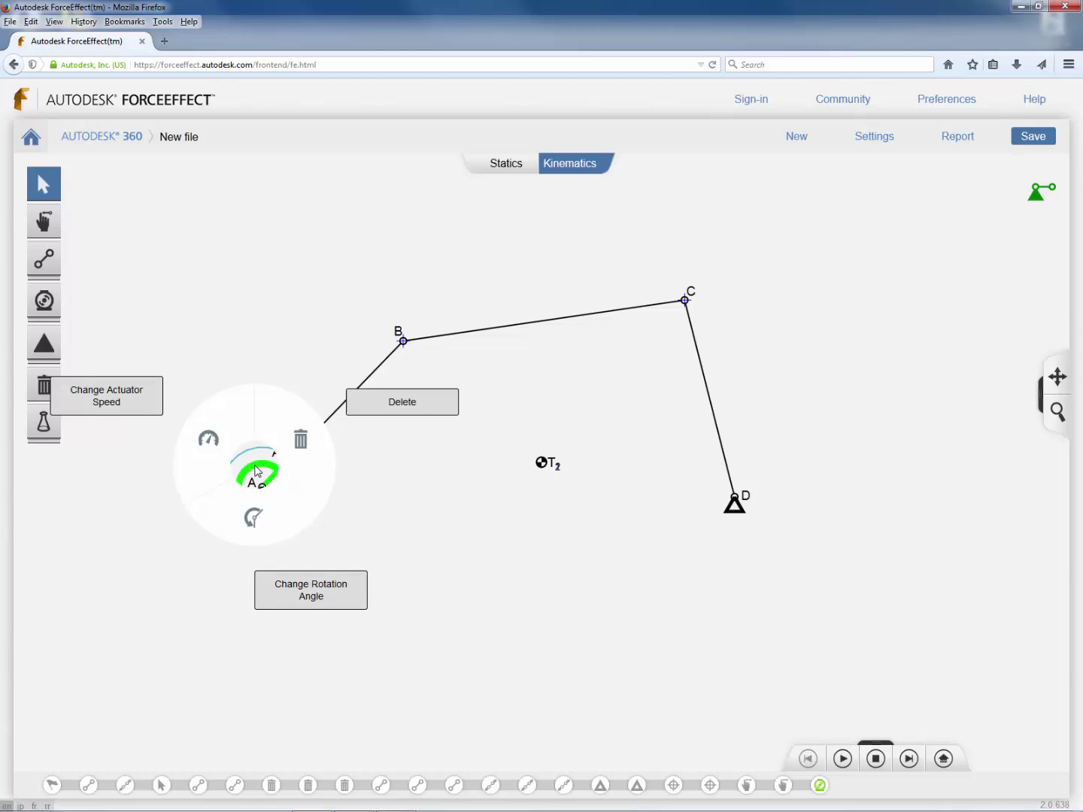
left_click(213, 442)
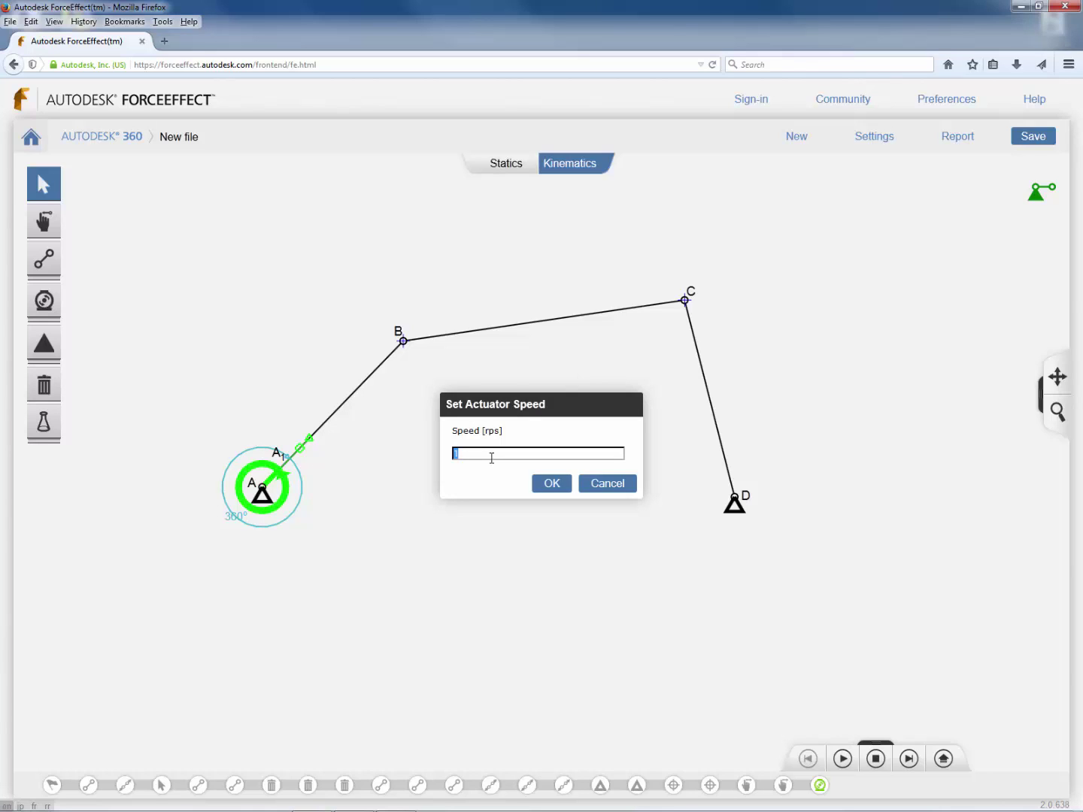
left_click(552, 483)
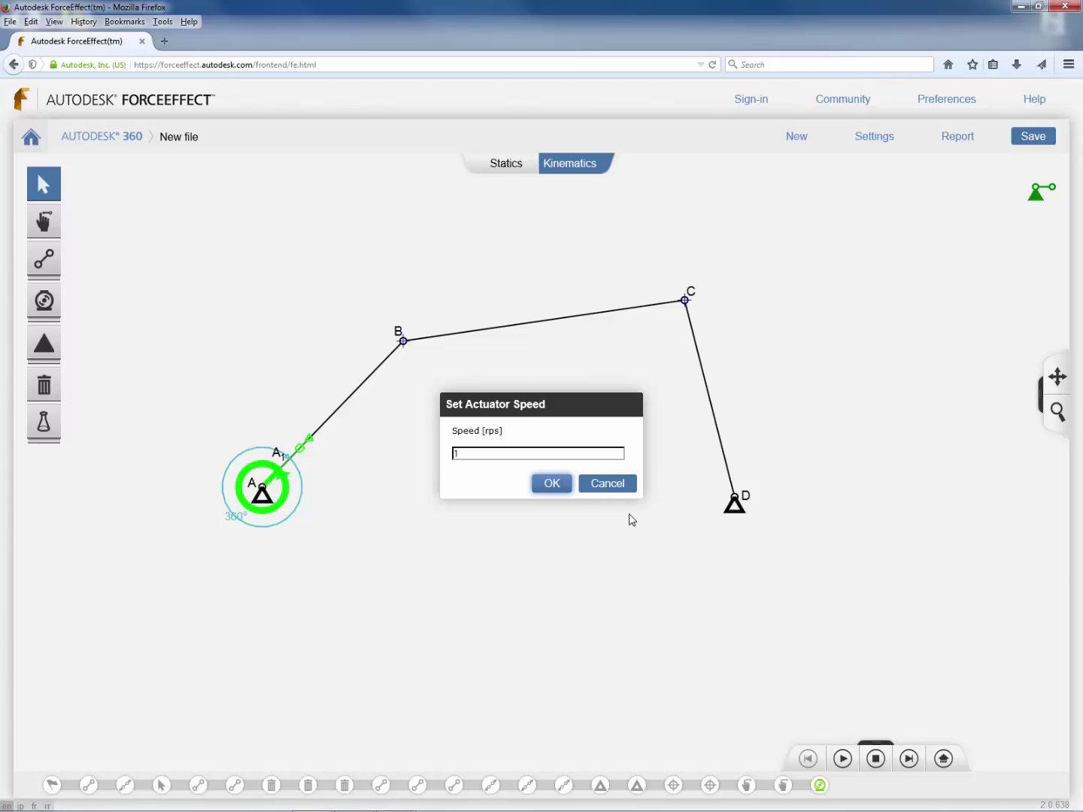
left_click(552, 485)
- Play the four-bar linkage animation so both trace points draw their paths, and stop it
left_click(843, 759)
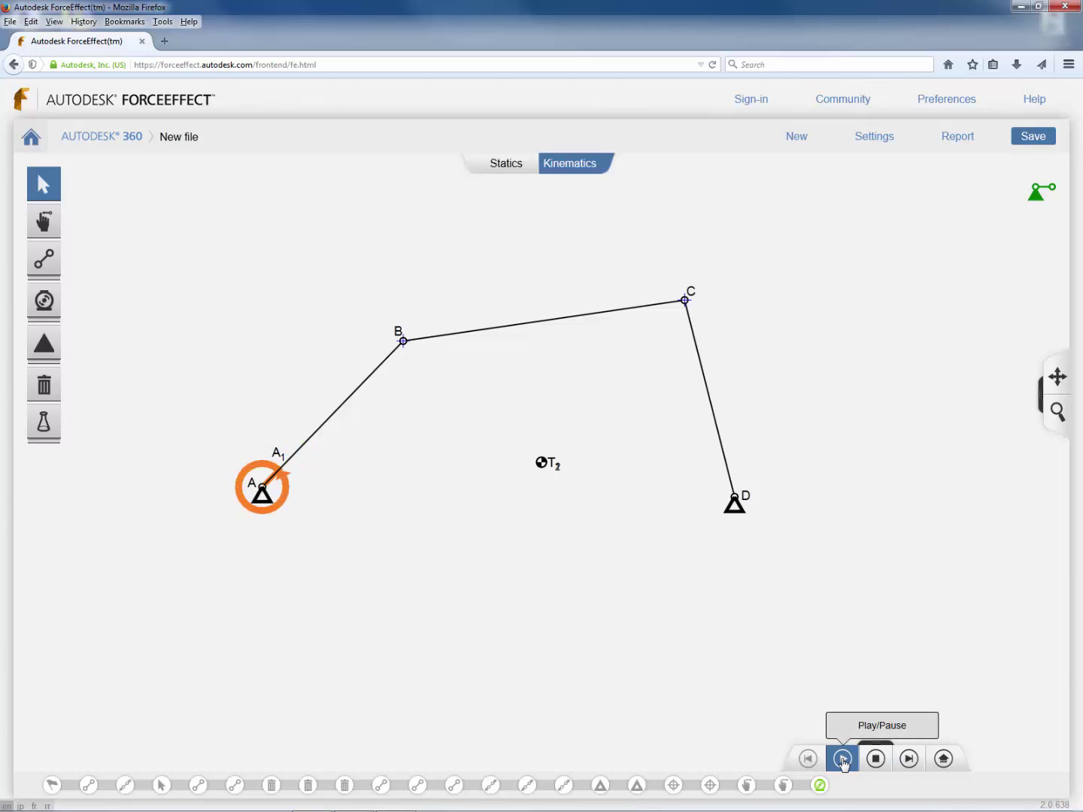
left_click(842, 759)
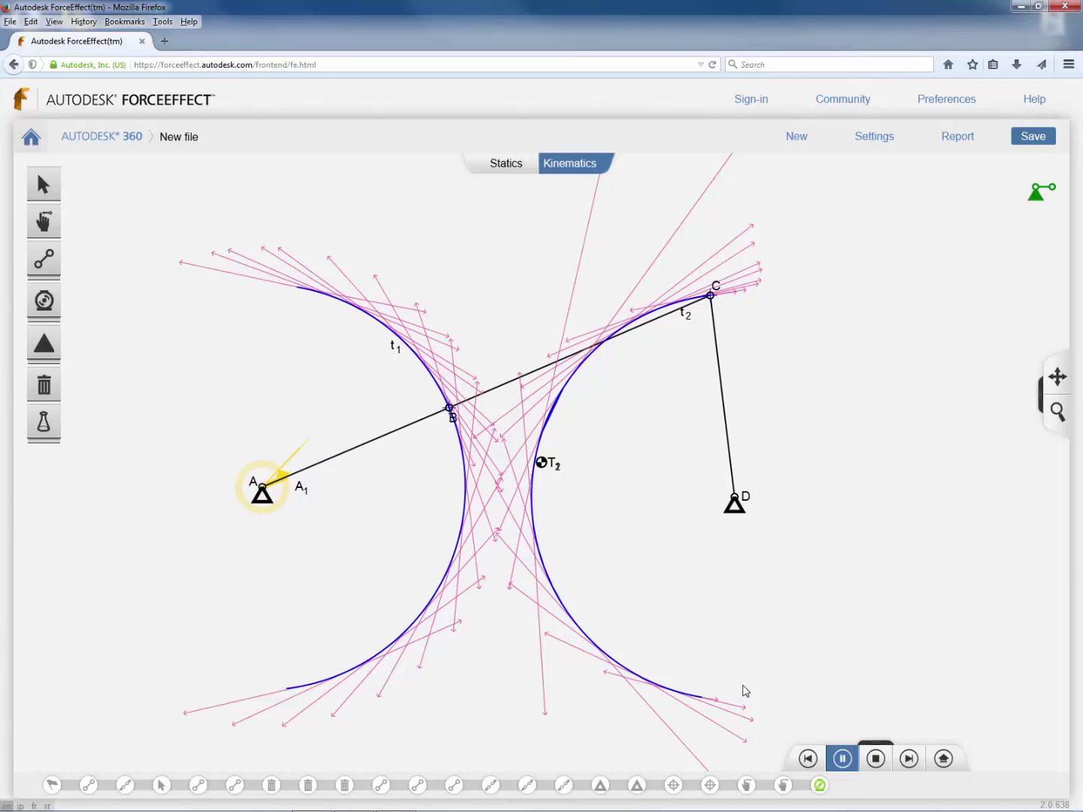
left_click(876, 758)
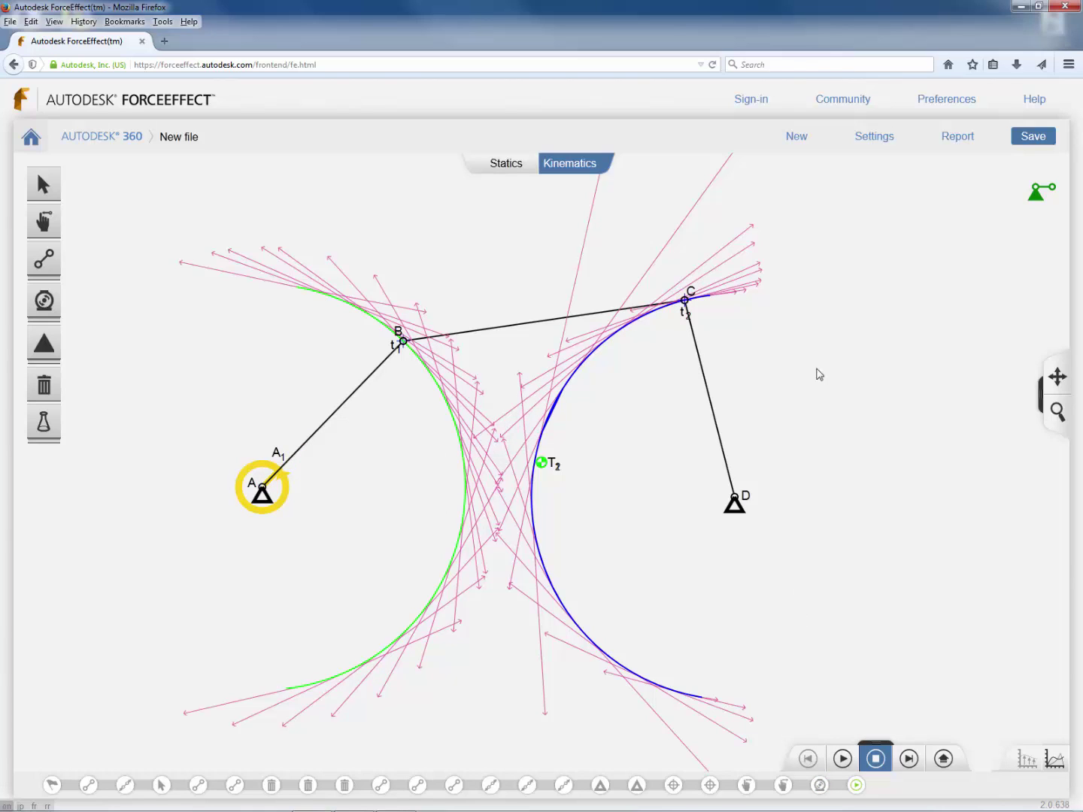
- Open the four-bar linkage's motion report and examine the motion graph and data table for tracepoint B
left_click(957, 137)
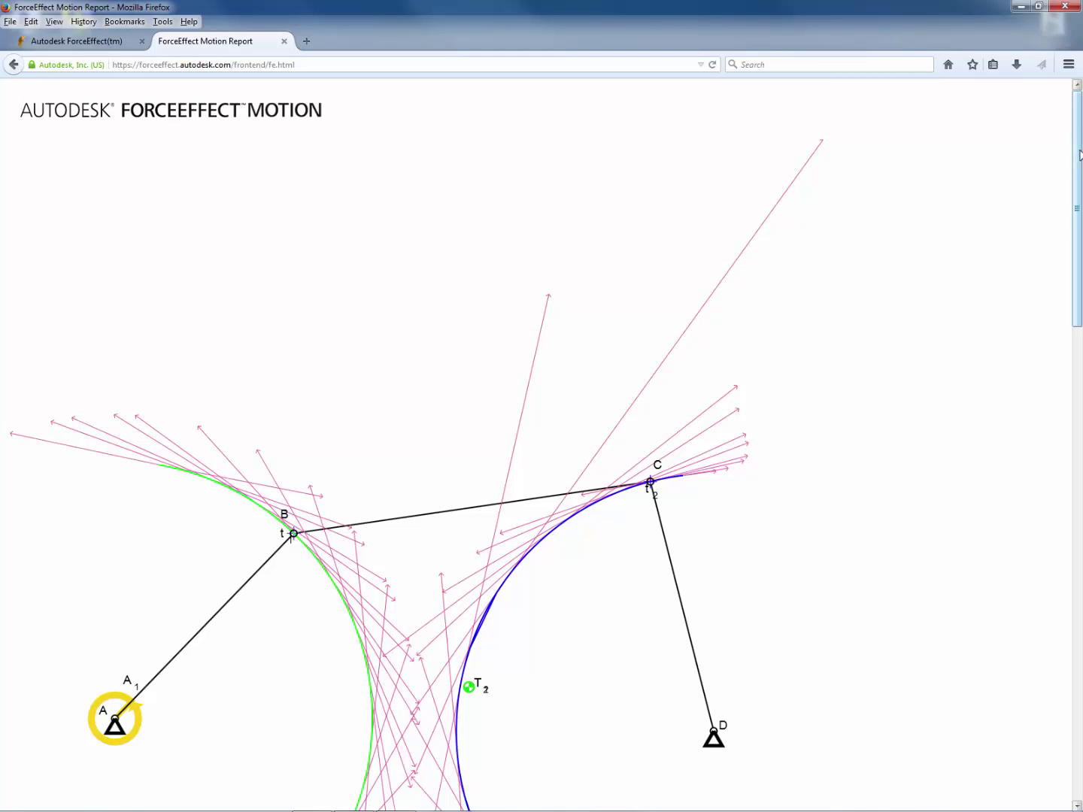
left_click_drag(1079, 154, 1079, 484)
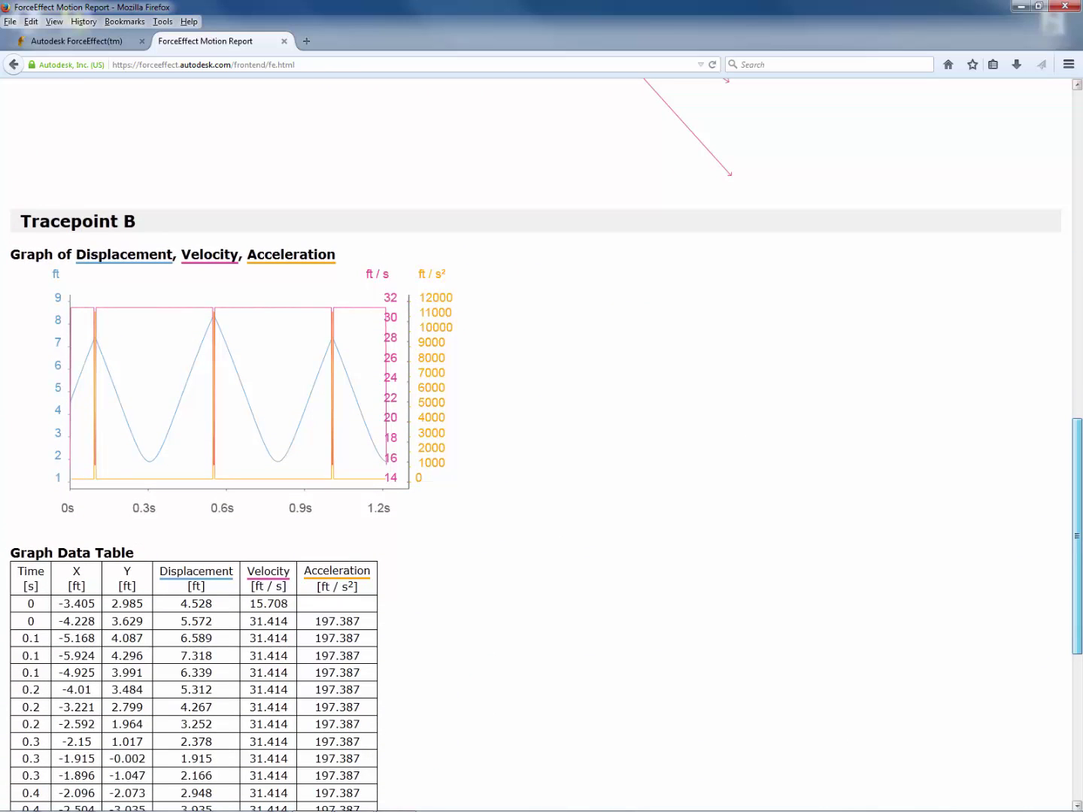
left_click_drag(1081, 491, 1082, 632)
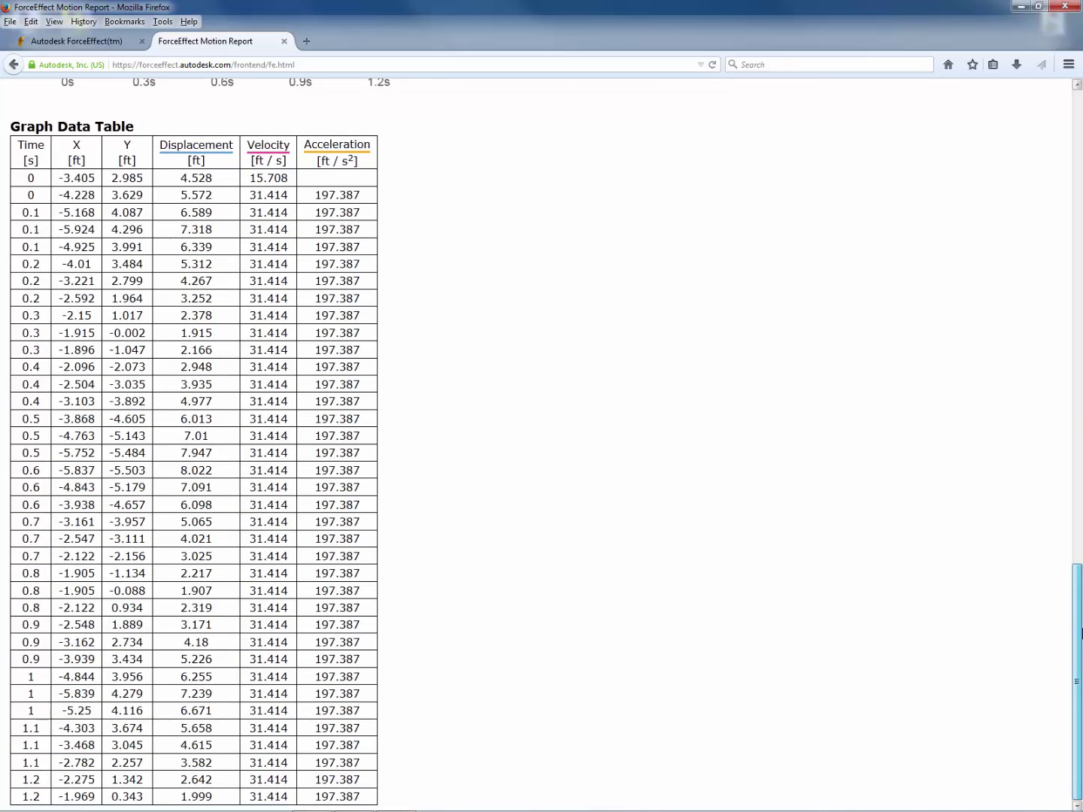
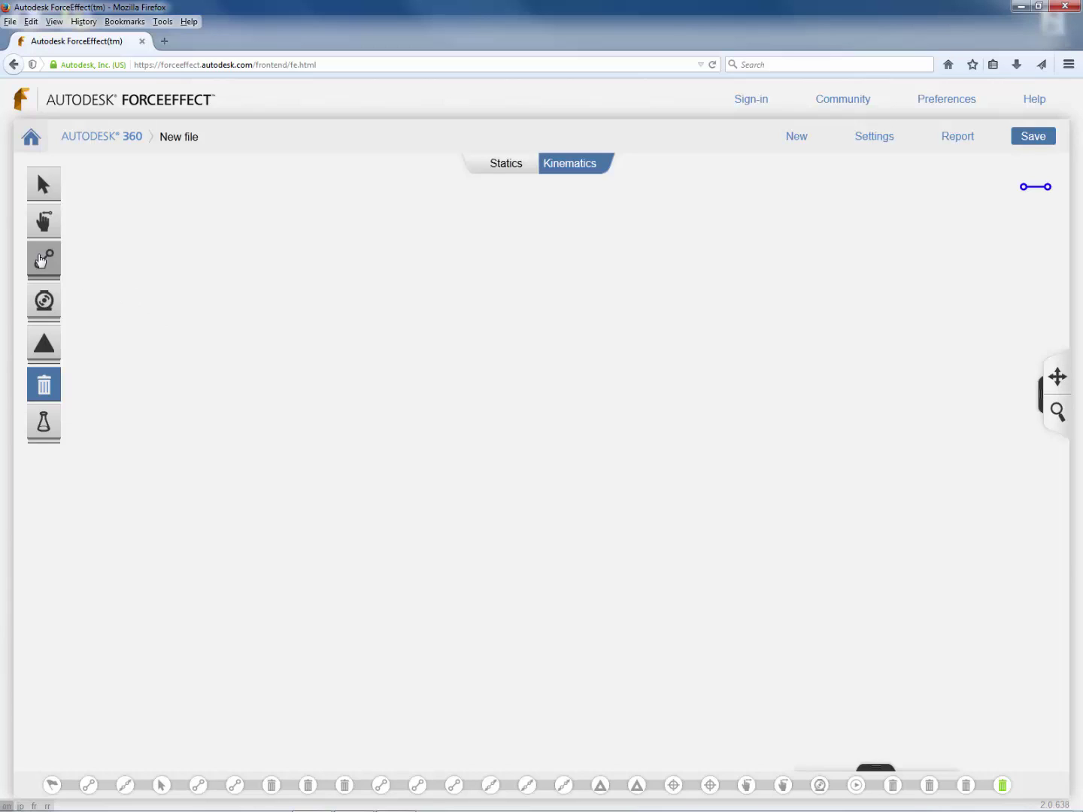
- Draw two connected links, AB about 5.1 ft and BC about 8.2 ft long, with C level with A
left_click(434, 316)
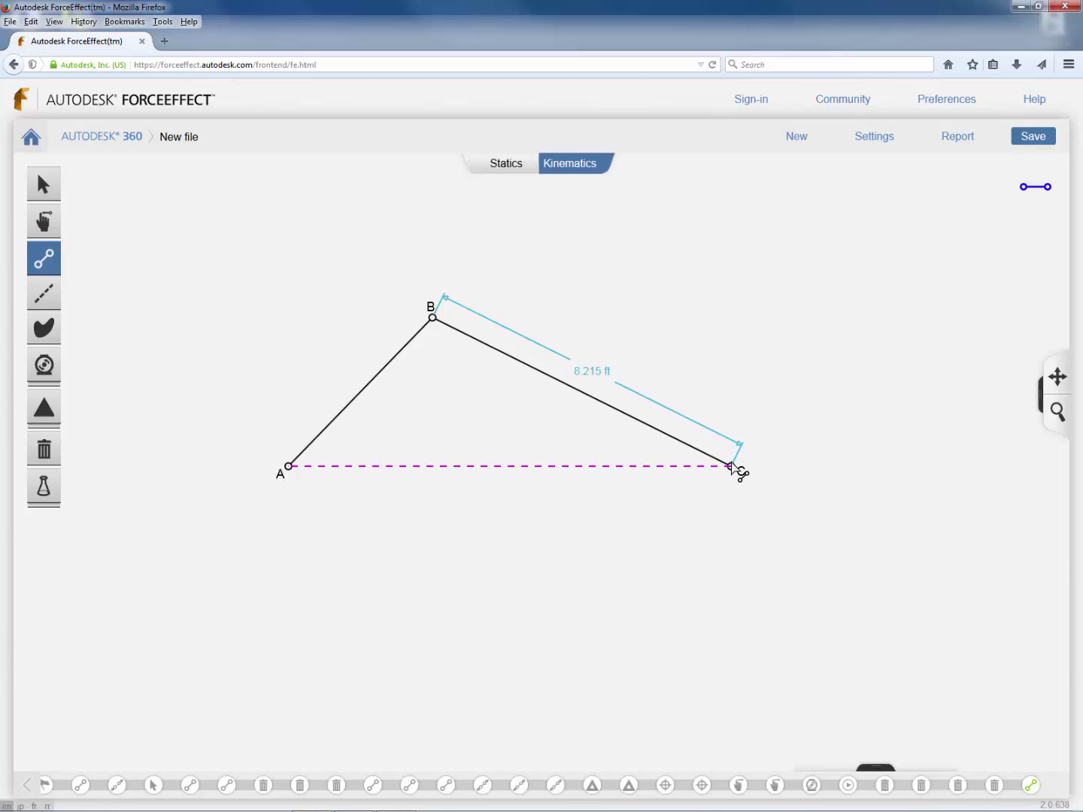
left_click(731, 466)
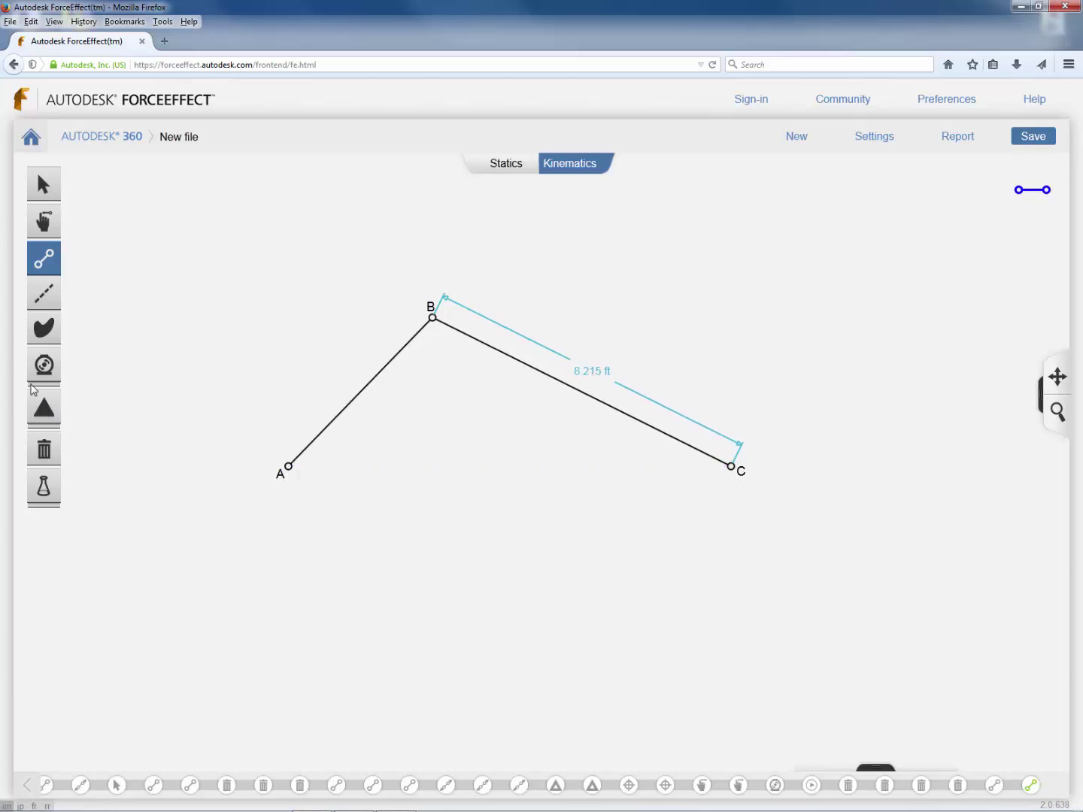
- Add a fixed pin support at joint A and a sliding pin support at joint C
left_click(43, 413)
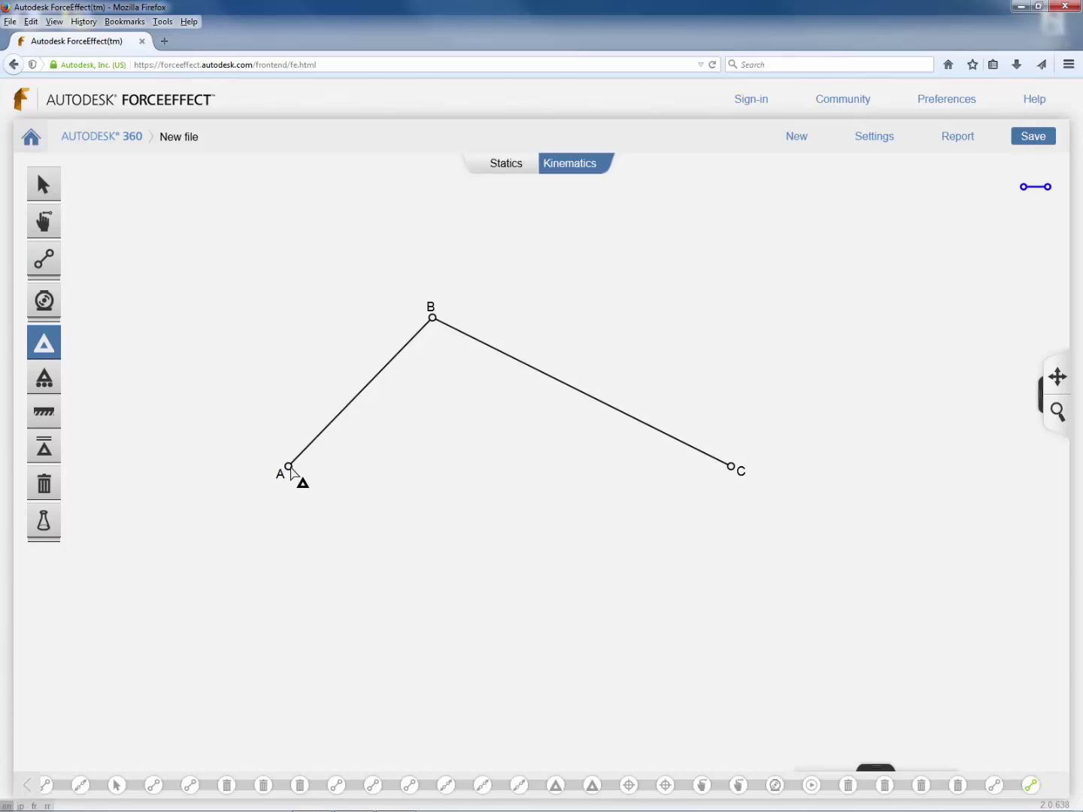
left_click(290, 471)
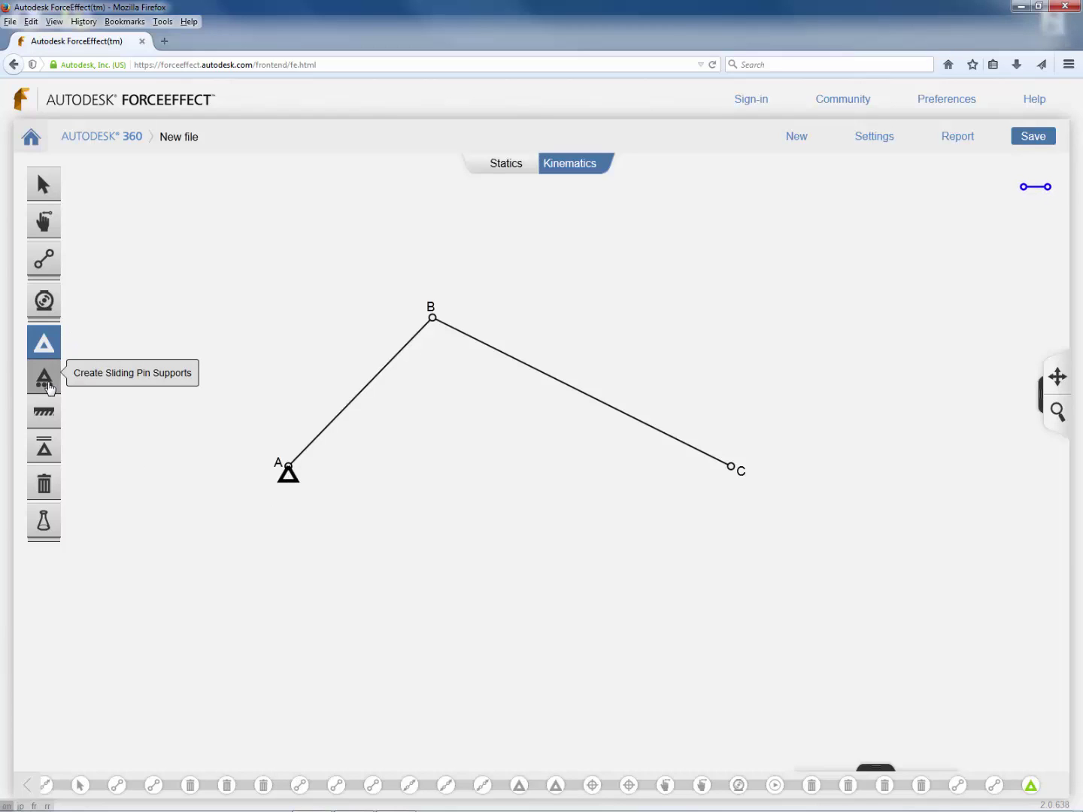
left_click(49, 388)
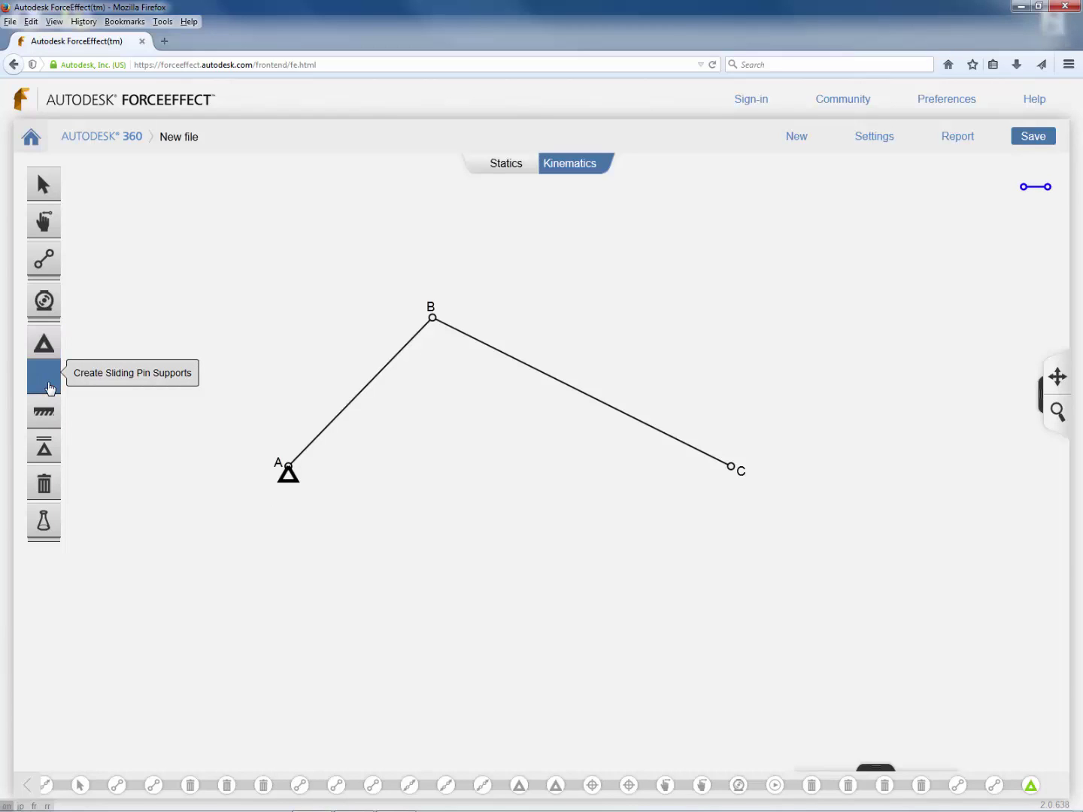
left_click(732, 469)
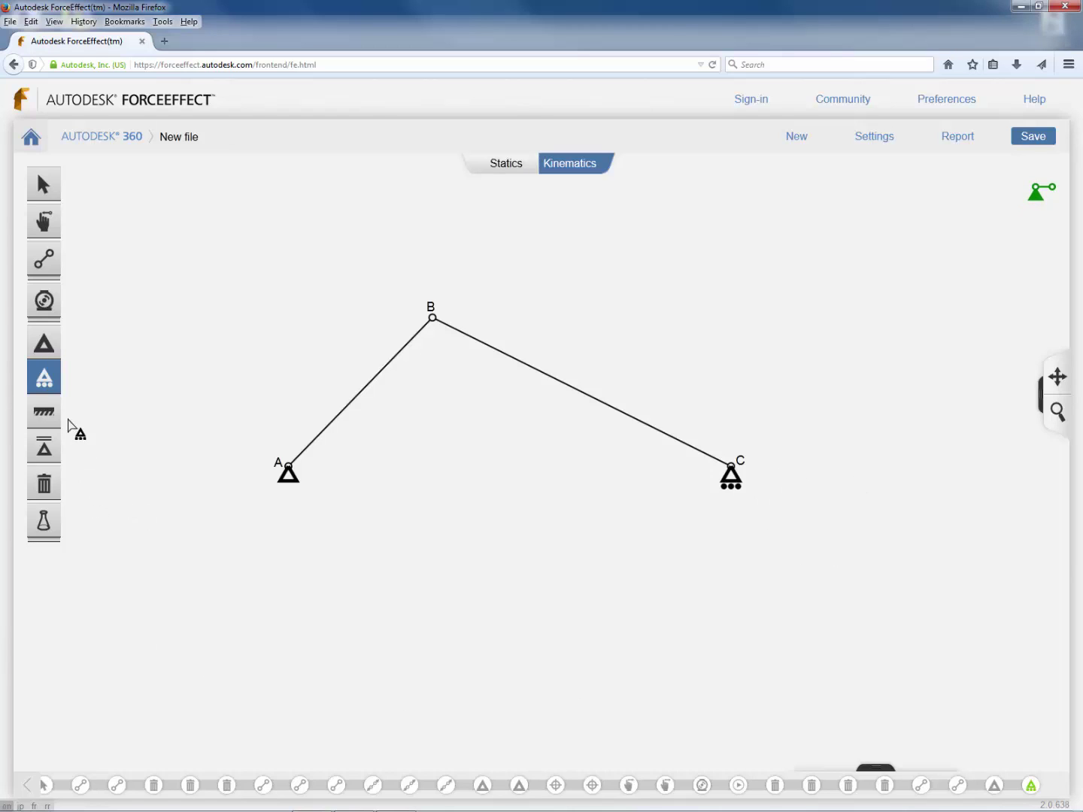
- Add a circular actuator at joint A of the slider-crank and mark joint B as a trace point
left_click(44, 302)
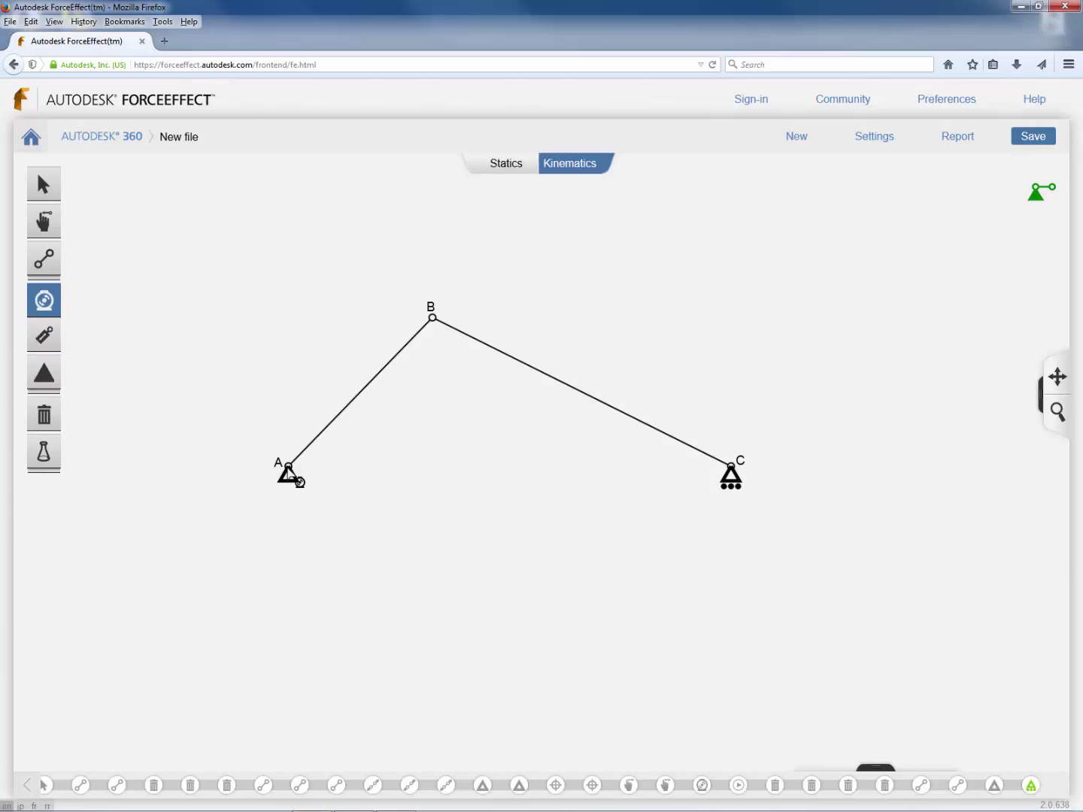
left_click(288, 466)
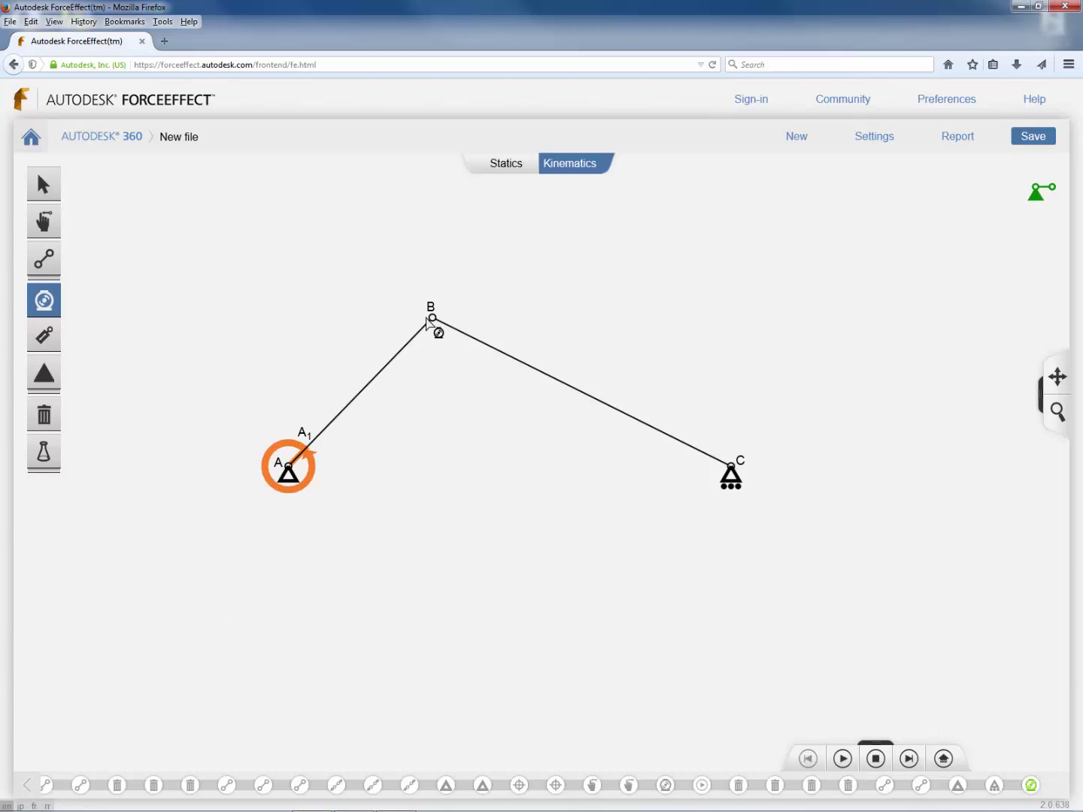
key("Escape")
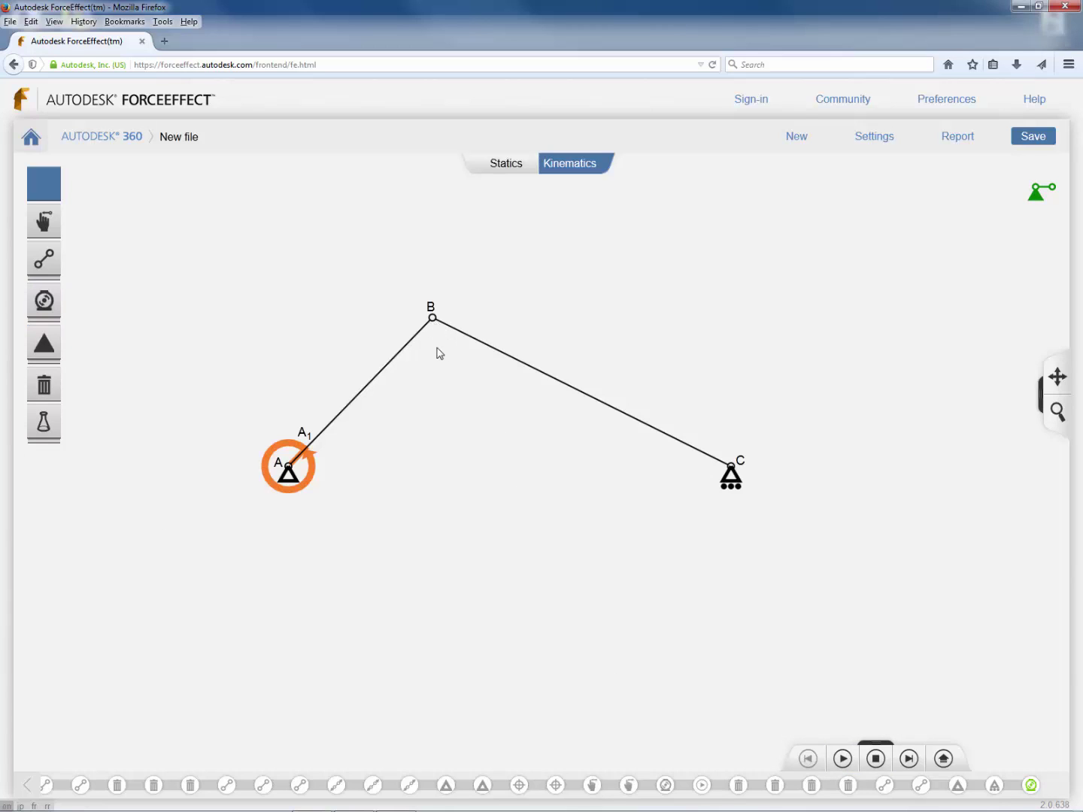
left_click(433, 318)
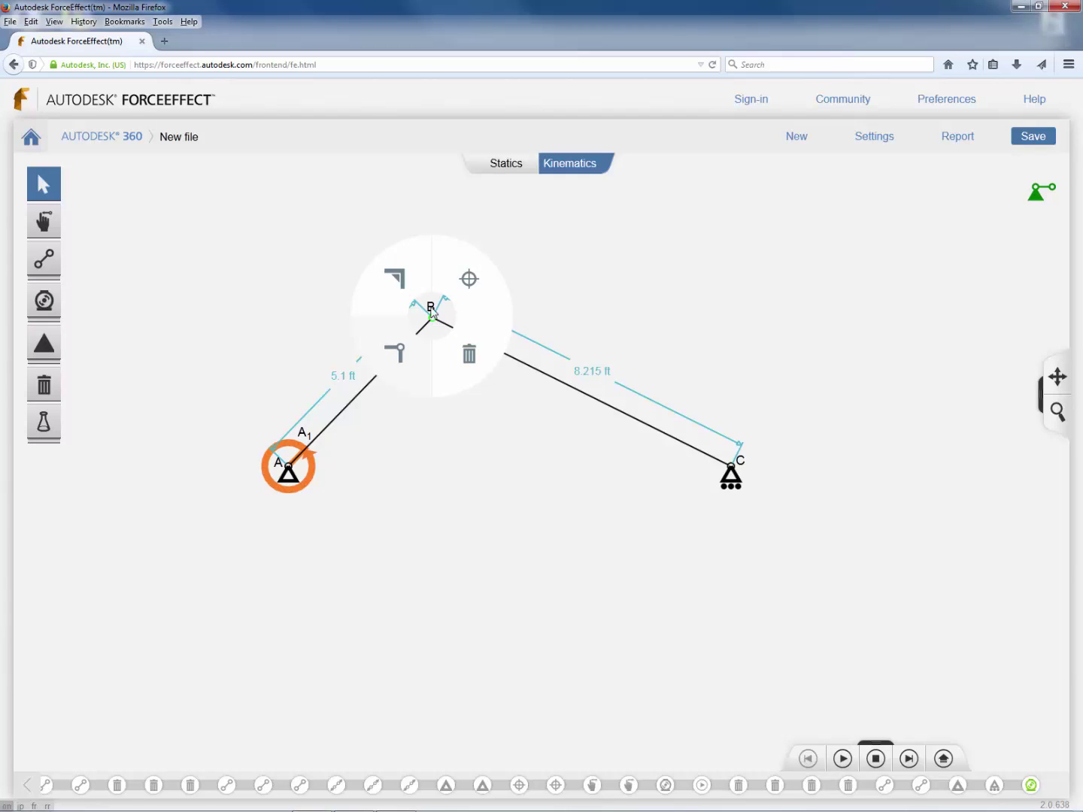
left_click(473, 276)
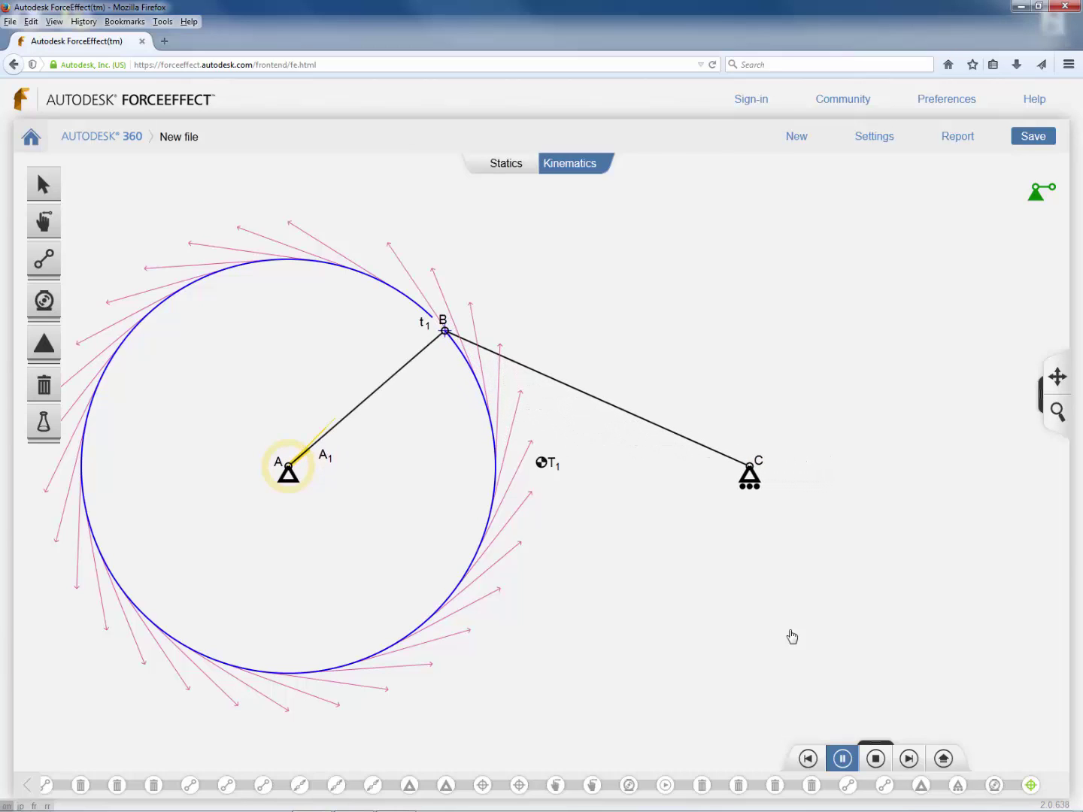
- Stop the slider-crank animation and examine tracepoint B's motion graph and data table in the report
left_click(877, 759)
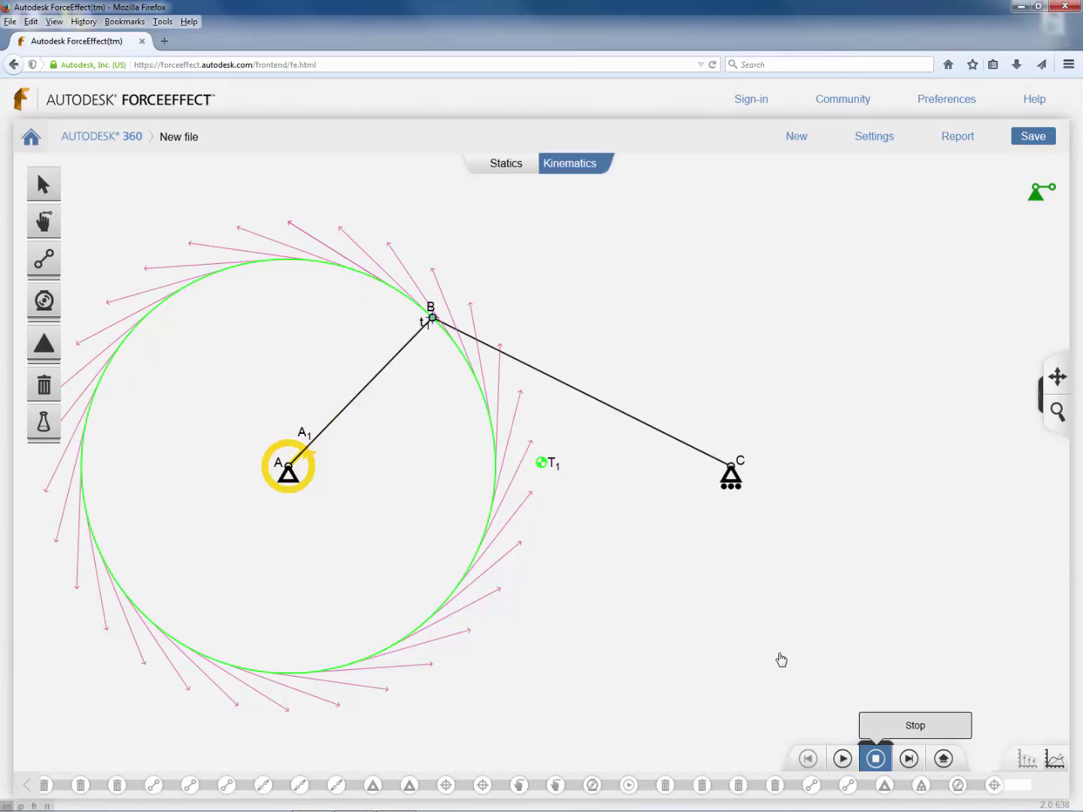
left_click(957, 139)
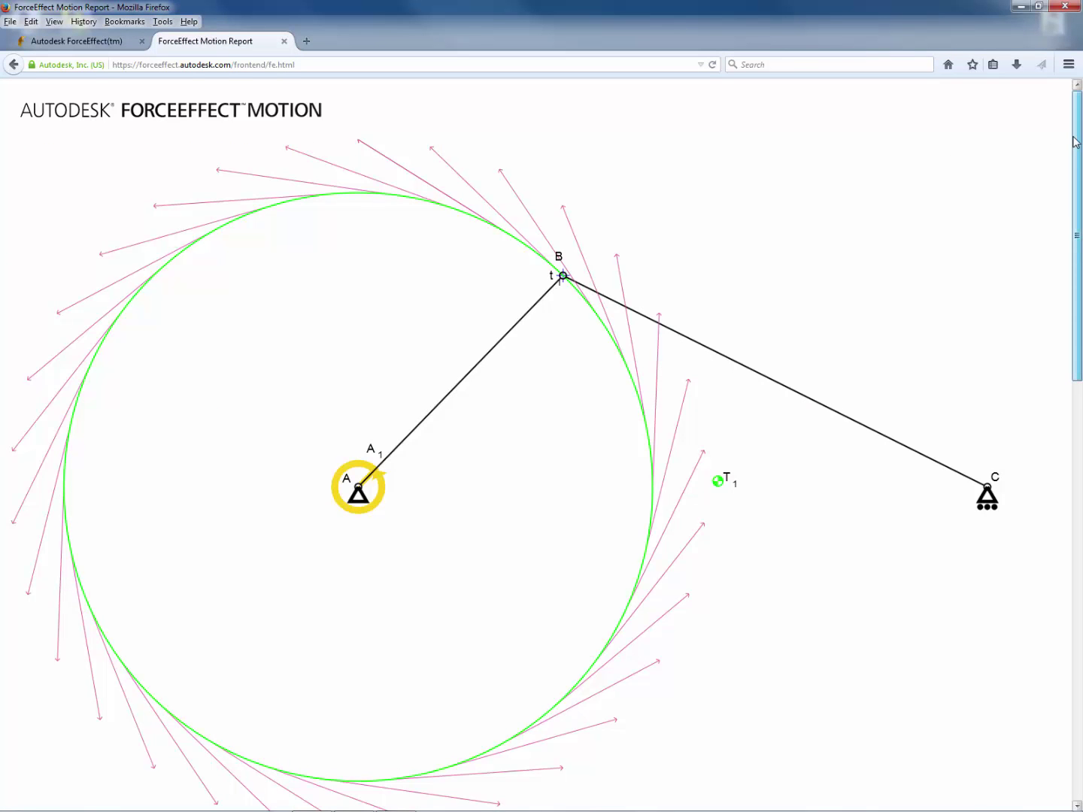
scroll(1077, 225, "down", 6)
scroll(541, 443, "down", 3)
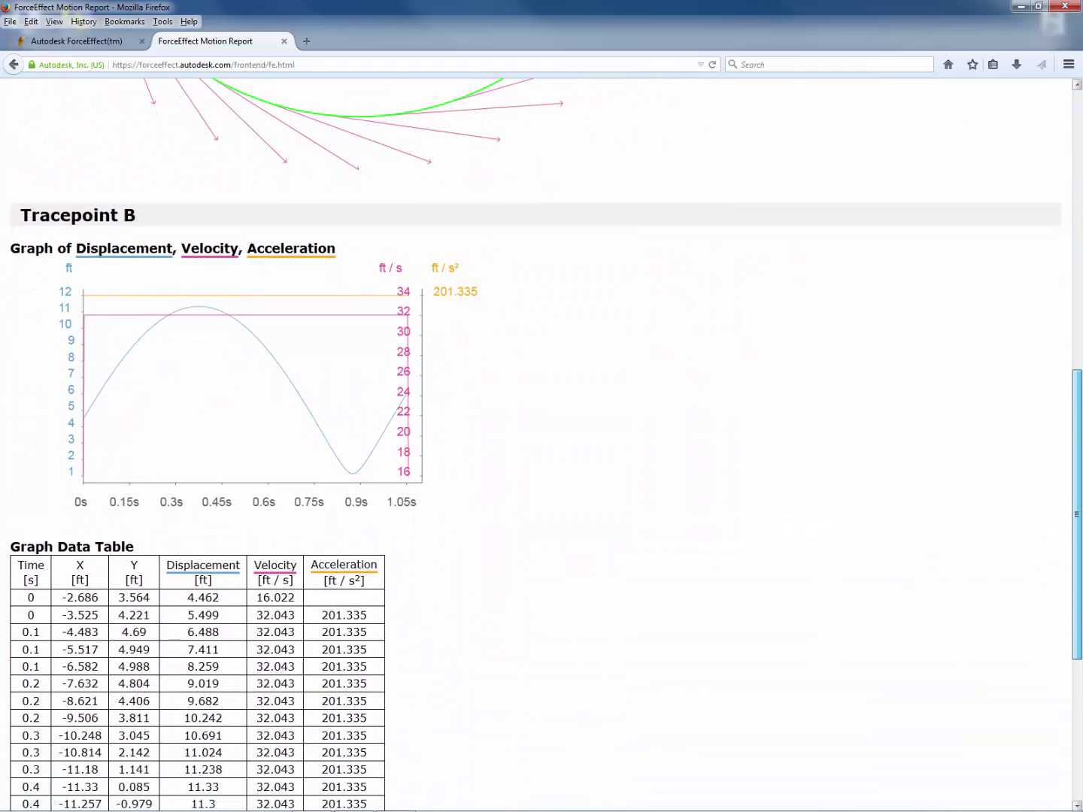
scroll(541, 443, "down", 1)
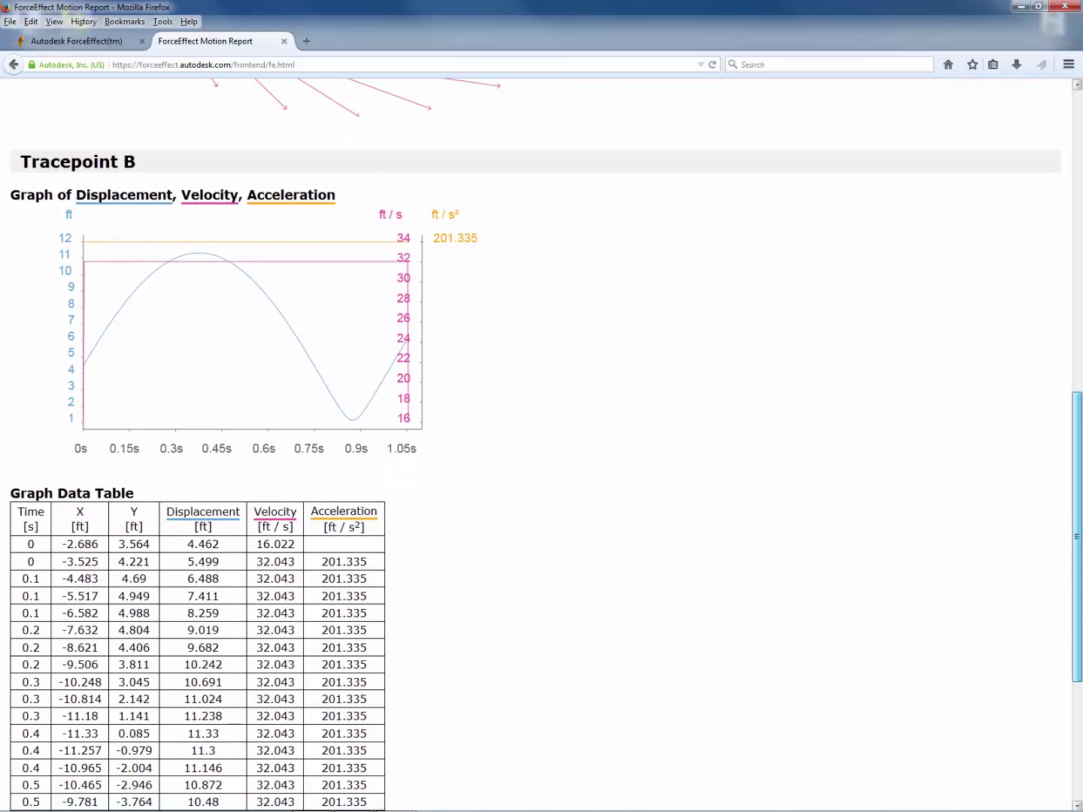
scroll(541, 444, "down", 3)
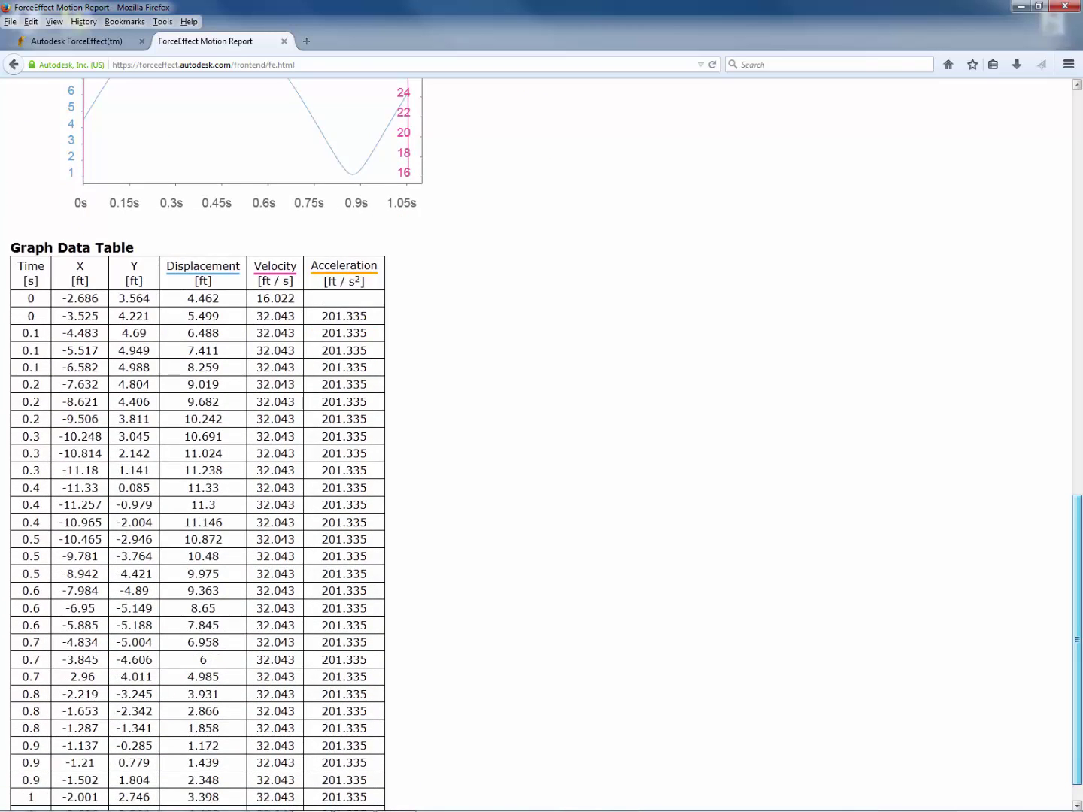
key("Home")
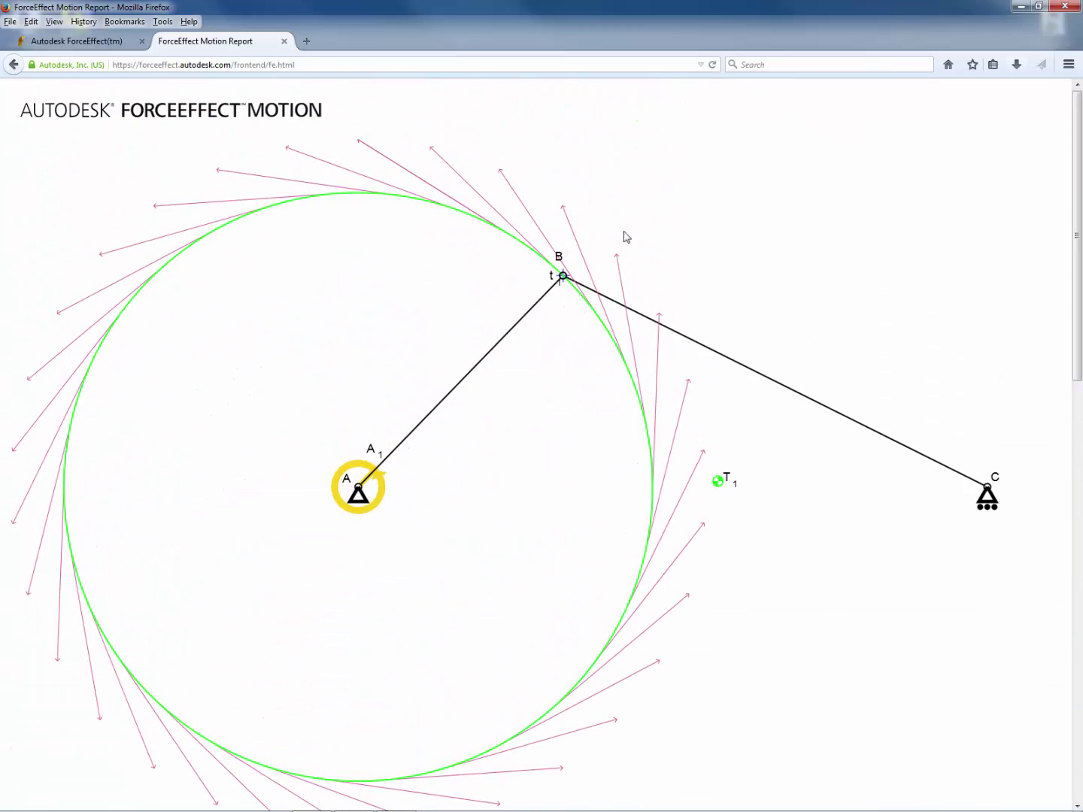